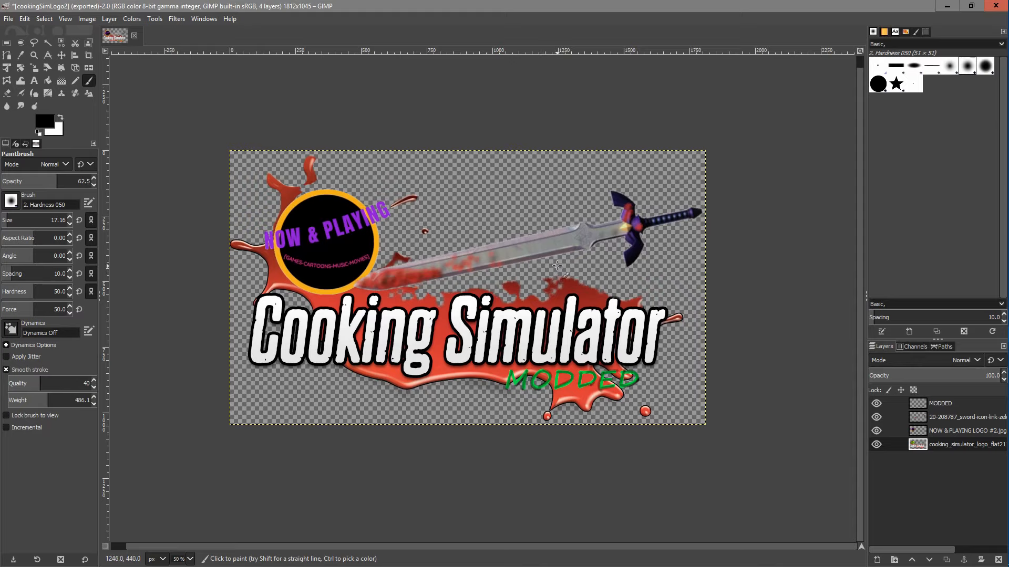
Export the edited logo to the Desktop as cookingSimLogo2.png, keeping the existing PNG export options
click(7, 20)
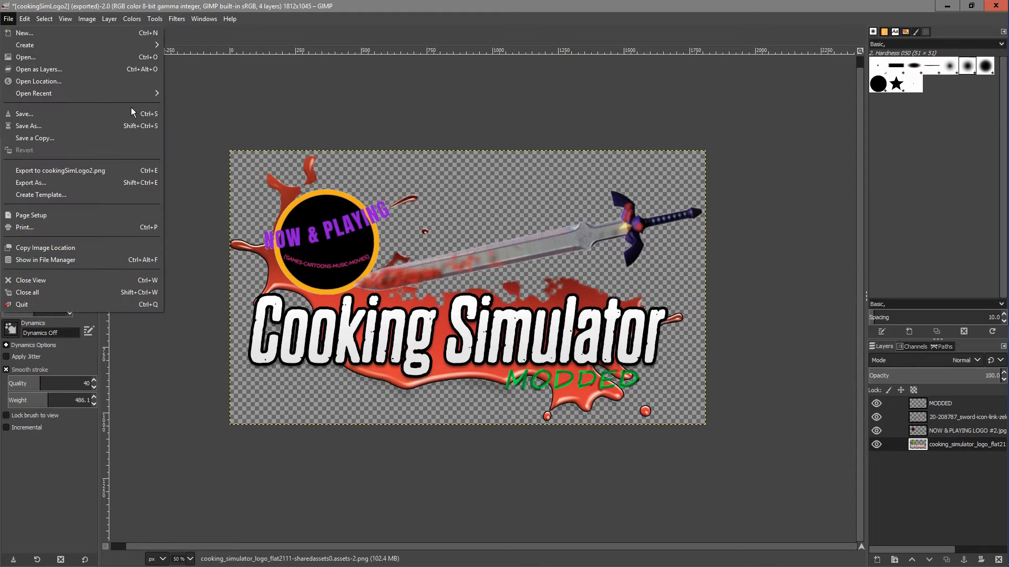
click(86, 183)
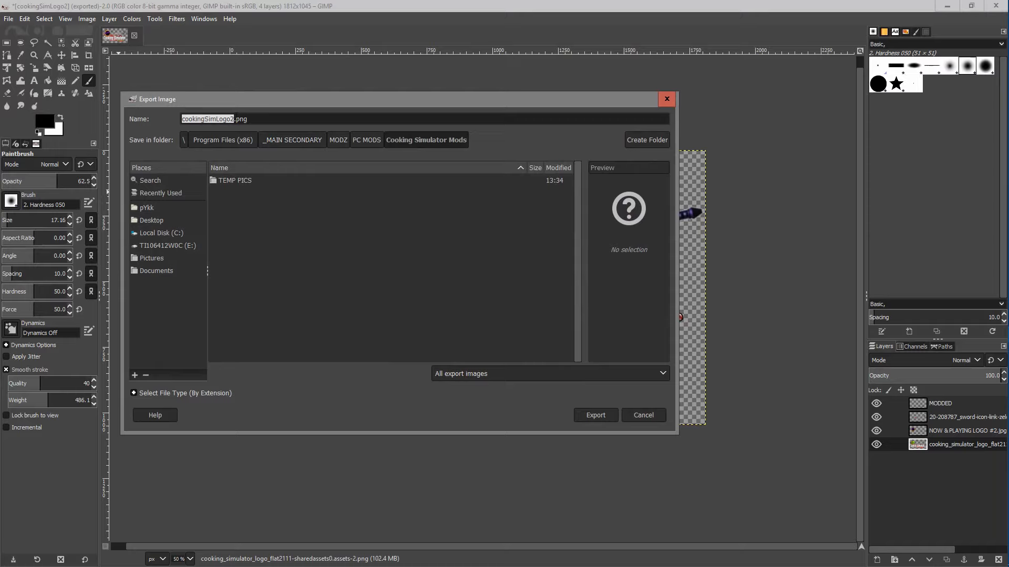
click(145, 222)
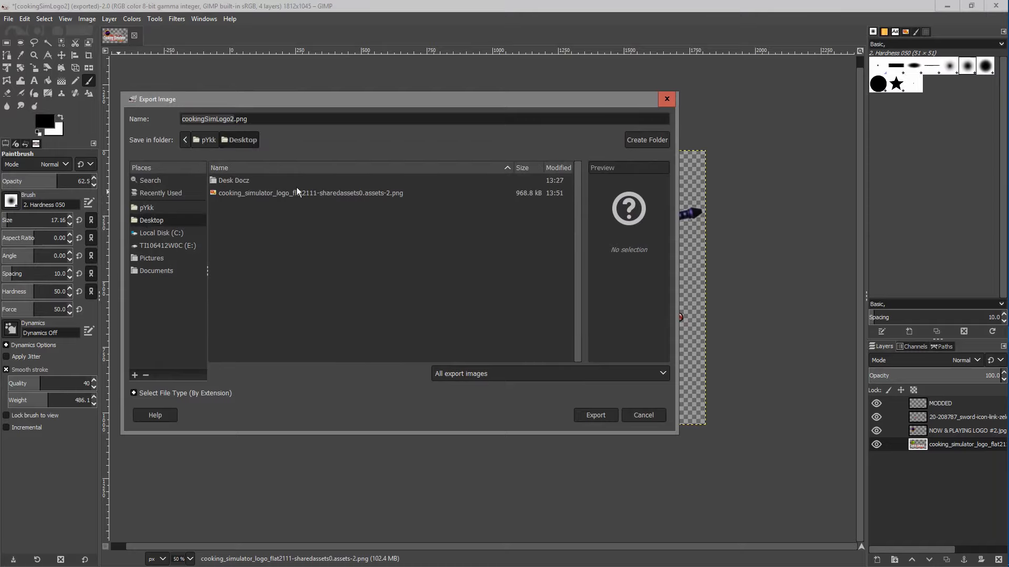
click(217, 119)
click(217, 119)
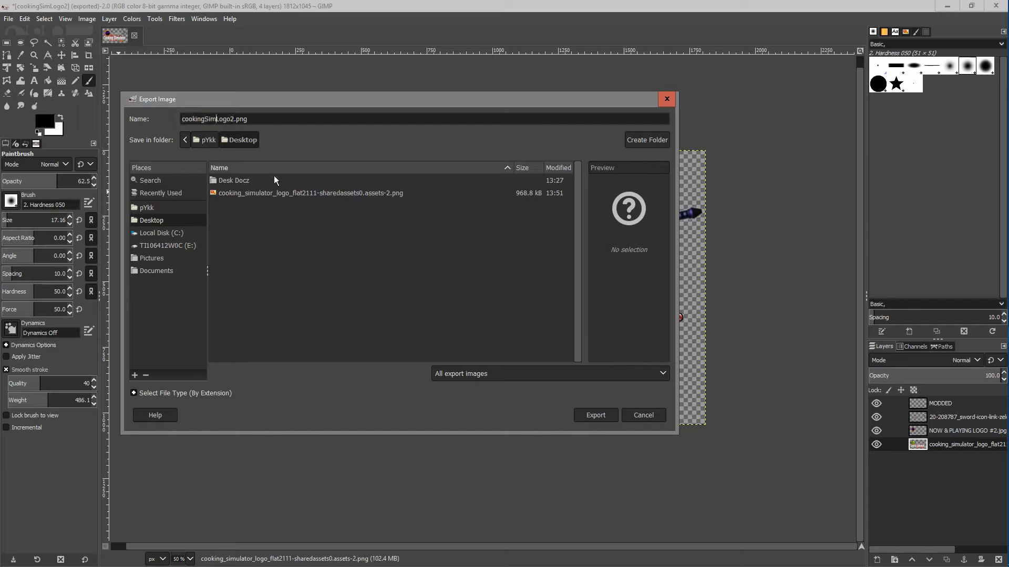
click(329, 229)
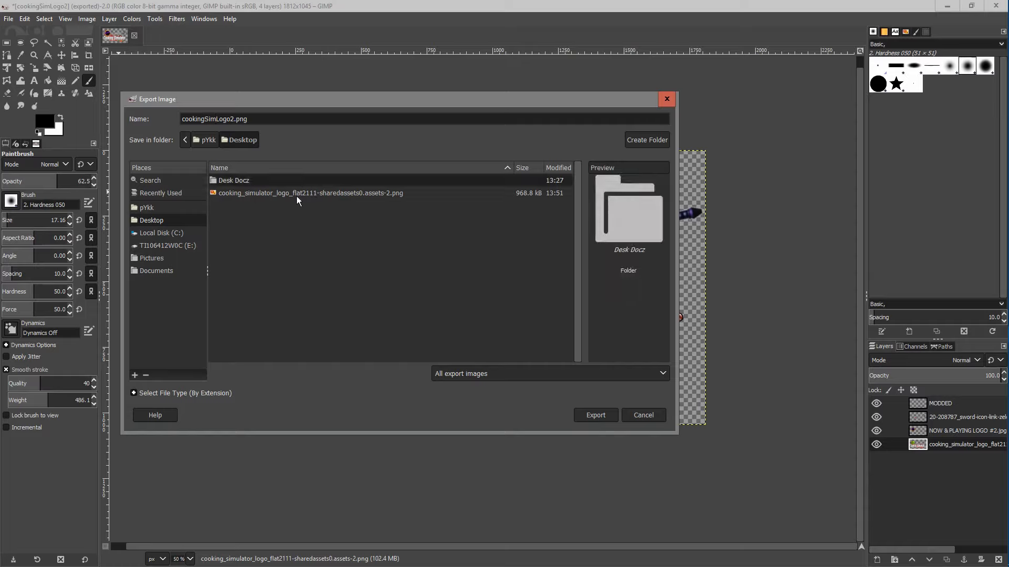
click(226, 119)
click(225, 119)
click(601, 417)
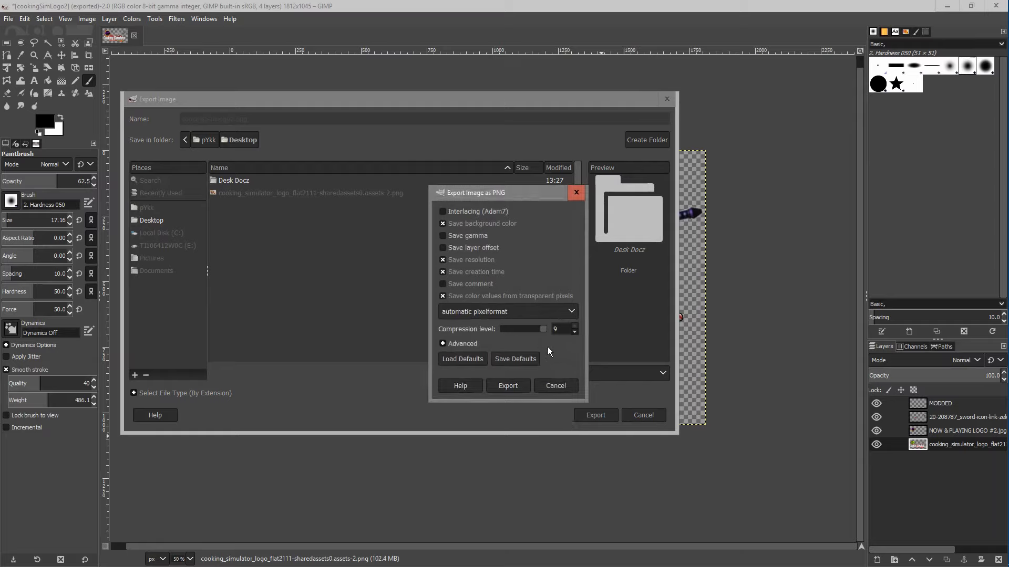
click(519, 387)
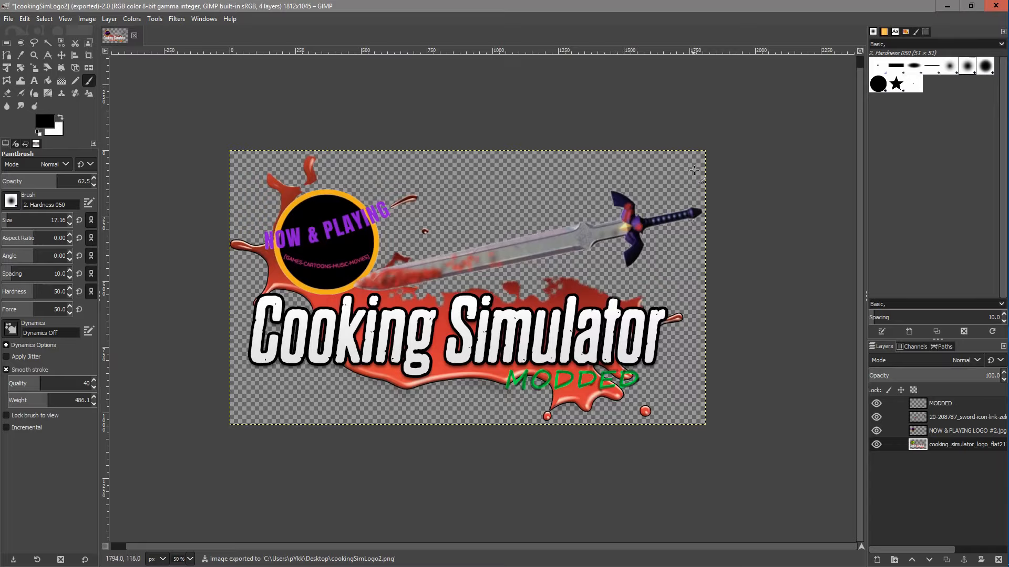
Minimize the image editor and place the cookingSimLogo2 file beside the AssetBundleExtractor shortcut on the desktop
click(947, 7)
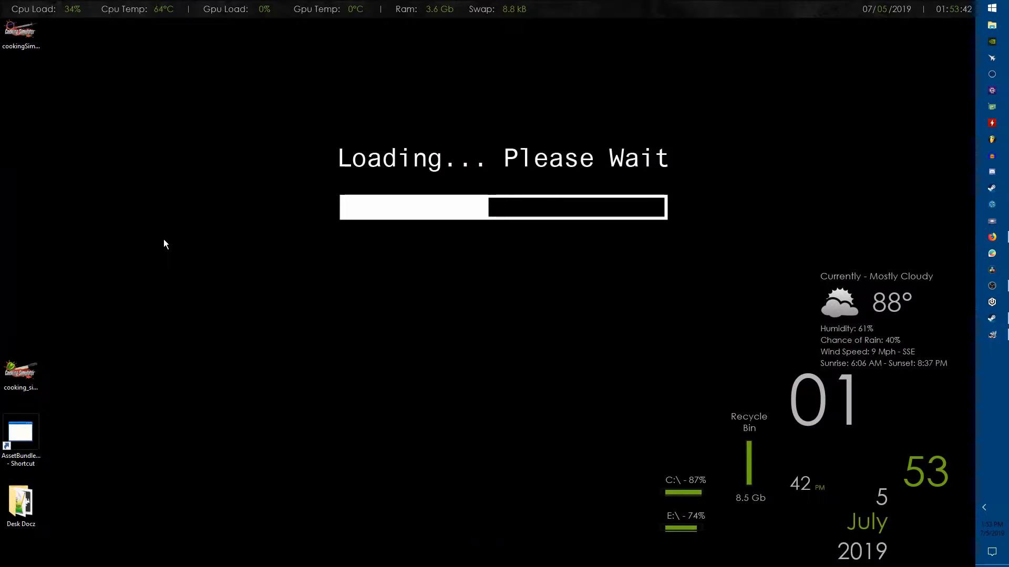
drag(27, 46, 84, 364)
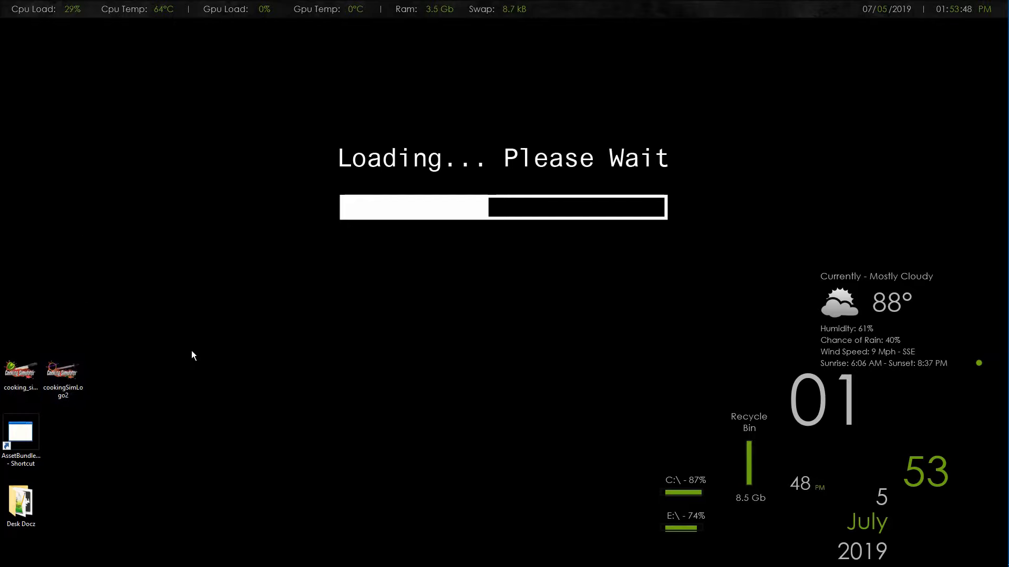
drag(69, 380, 105, 426)
click(138, 418)
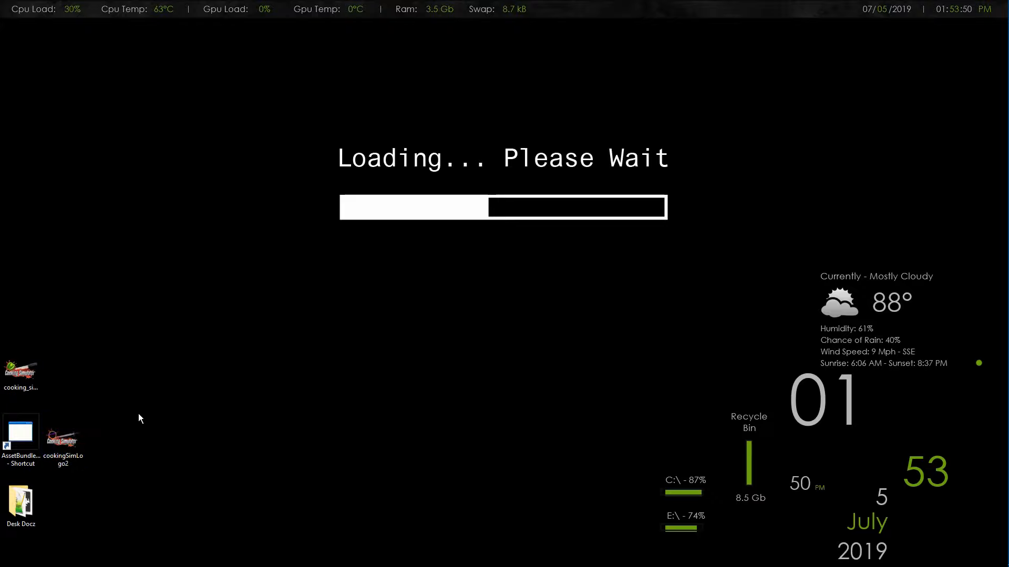
Launch Unity Assets Bundle Extractor and open sharedassets0.assets from the Cooking Simulator game's CookingSim_Data folder in _GAME DATA2
double_click(15, 434)
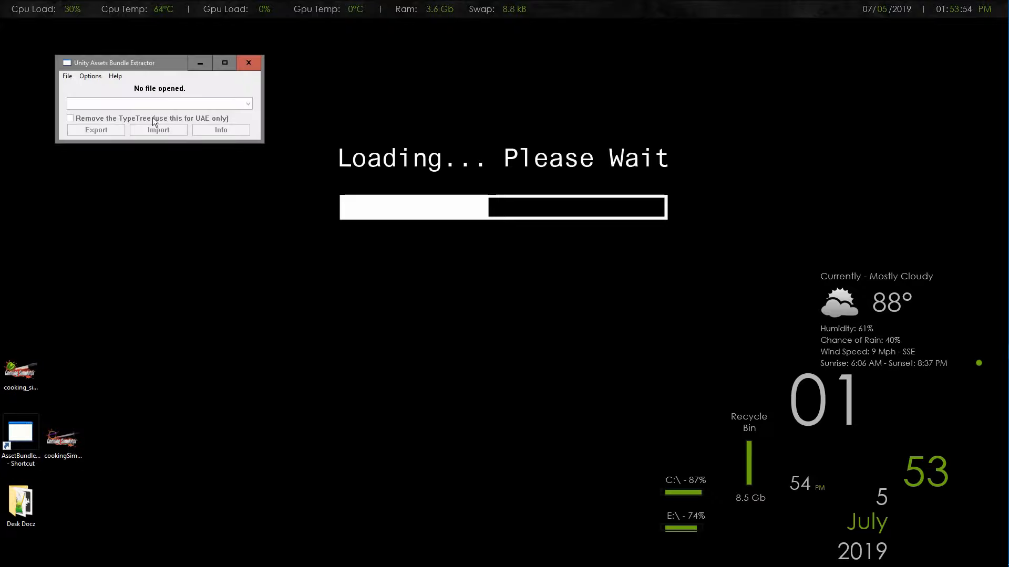
click(69, 78)
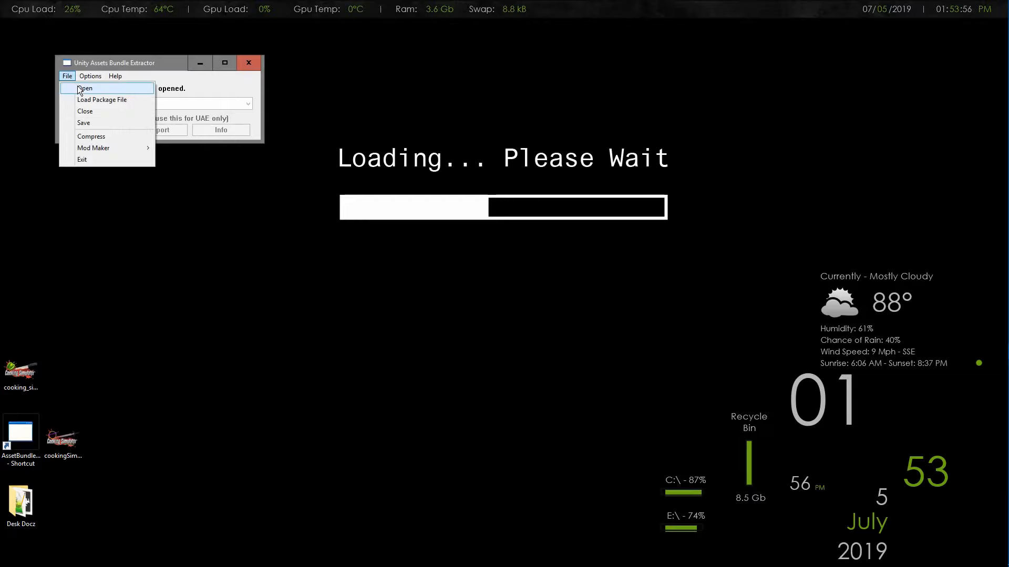
click(81, 89)
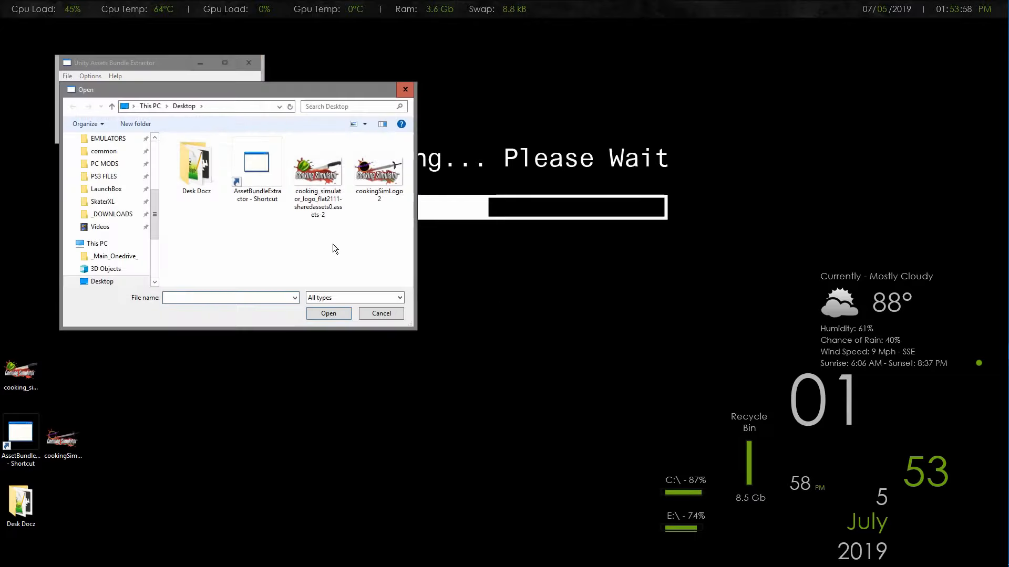
scroll(110, 231, up, 2)
click(108, 177)
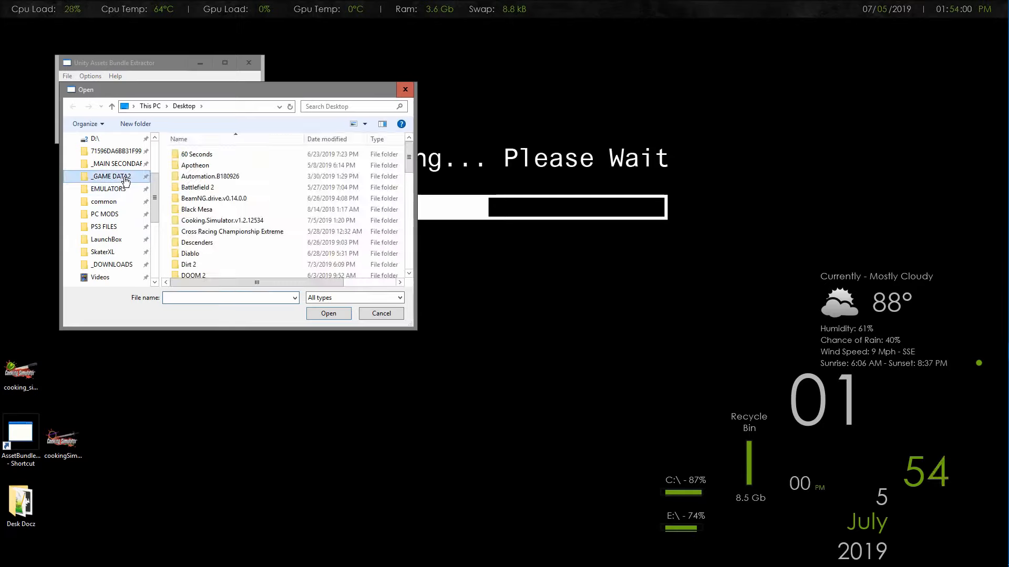
double_click(223, 220)
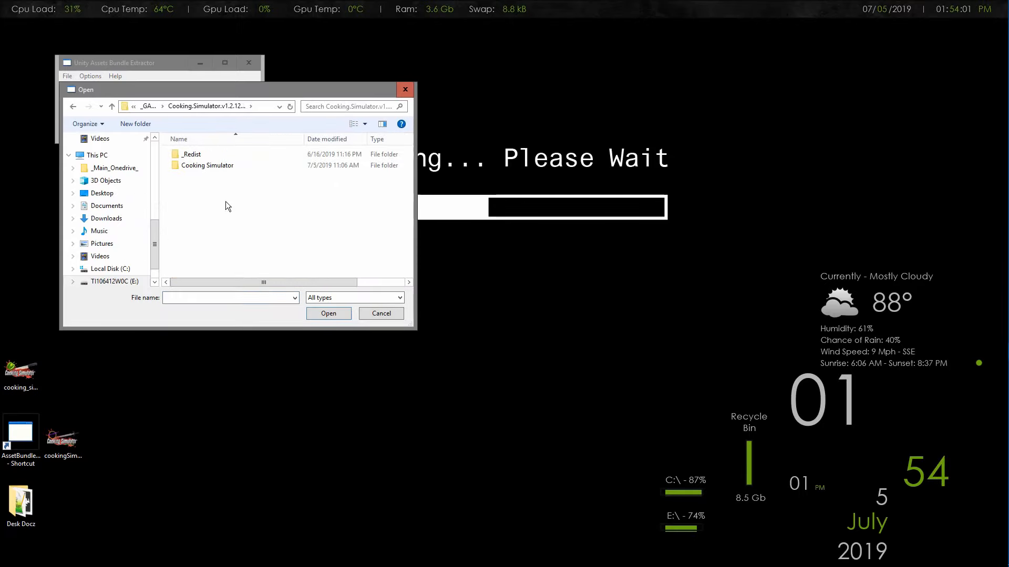
double_click(219, 166)
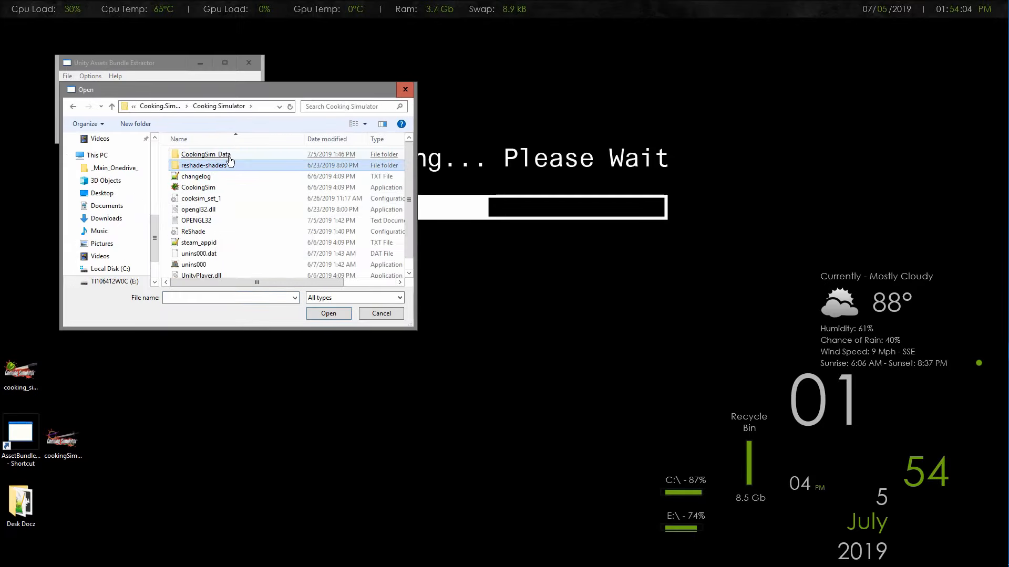
click(228, 158)
double_click(230, 157)
scroll(264, 208, down, 2)
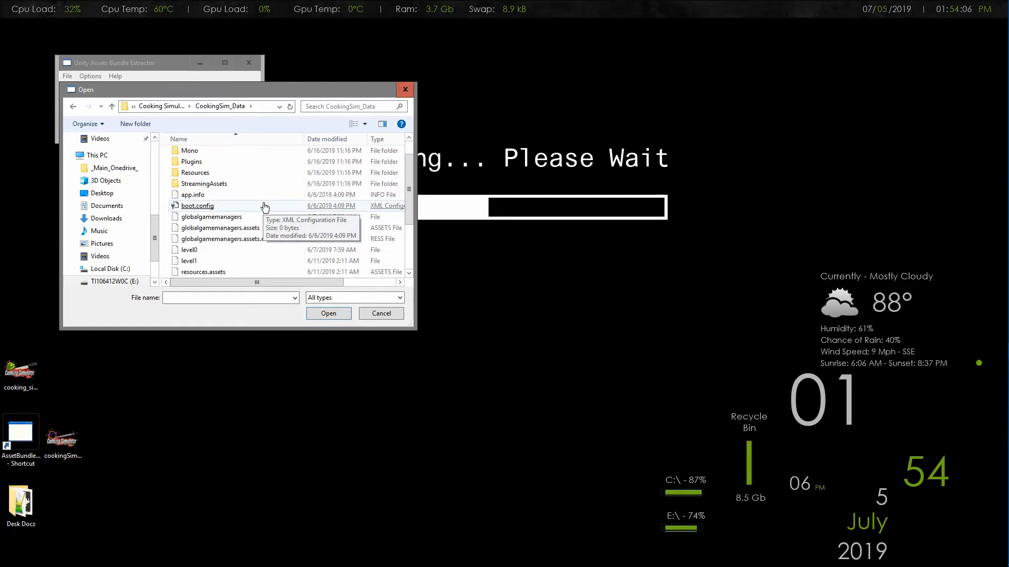
click(264, 206)
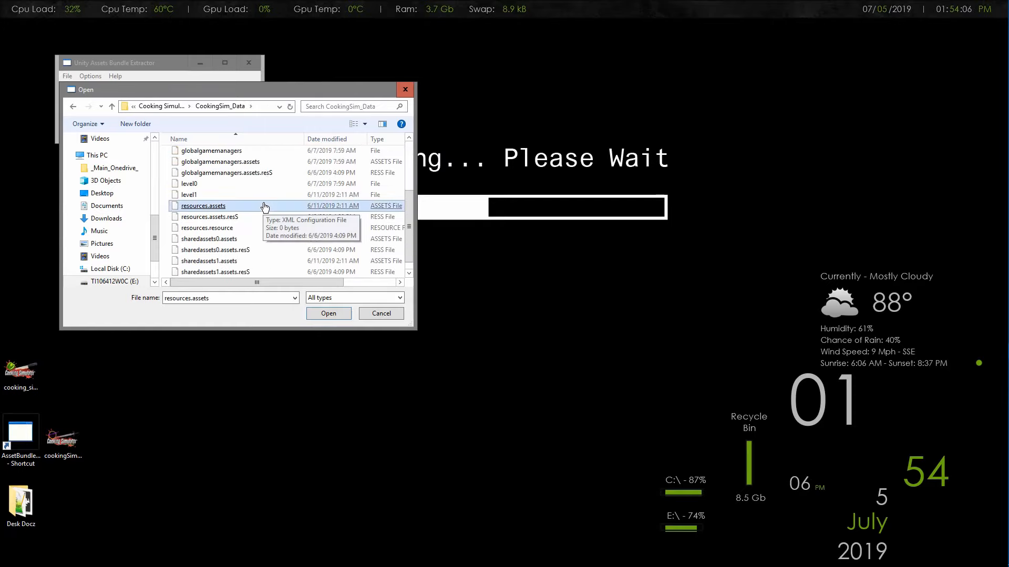
click(210, 241)
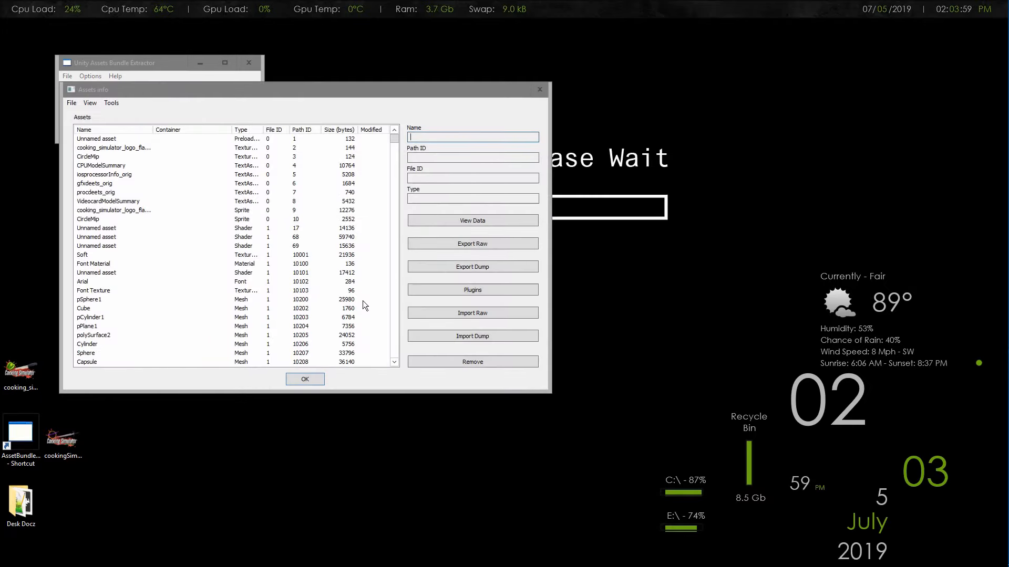
Sort the asset list by type with the Texture2D entries first, and widen the Type column to show full type names
drag(283, 98, 527, 150)
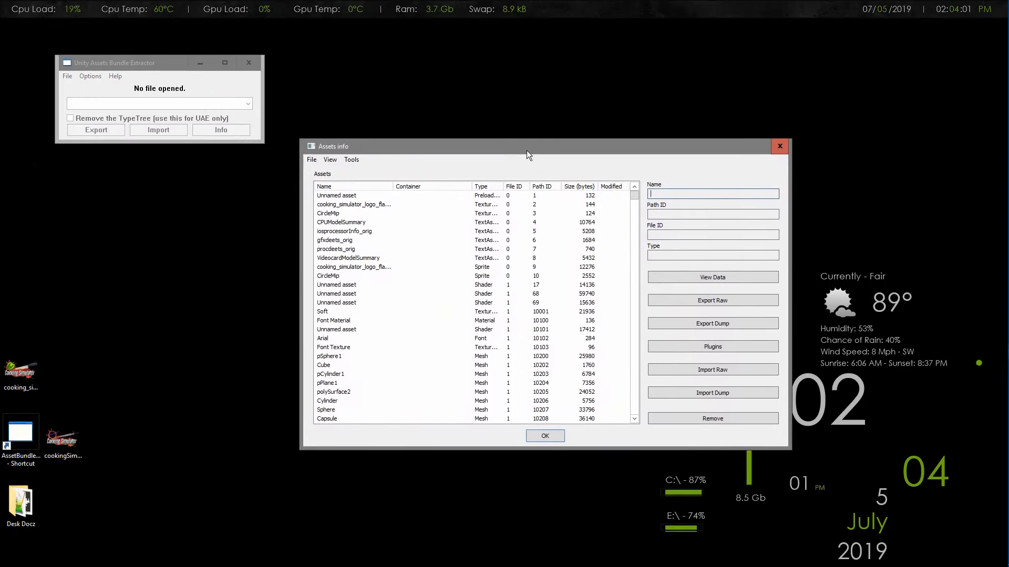
click(484, 189)
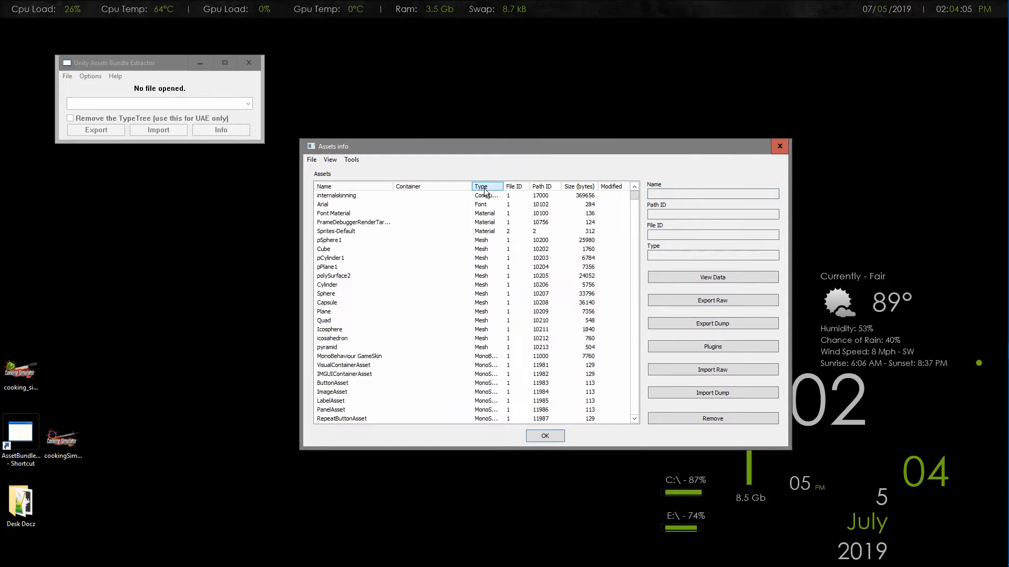
click(484, 188)
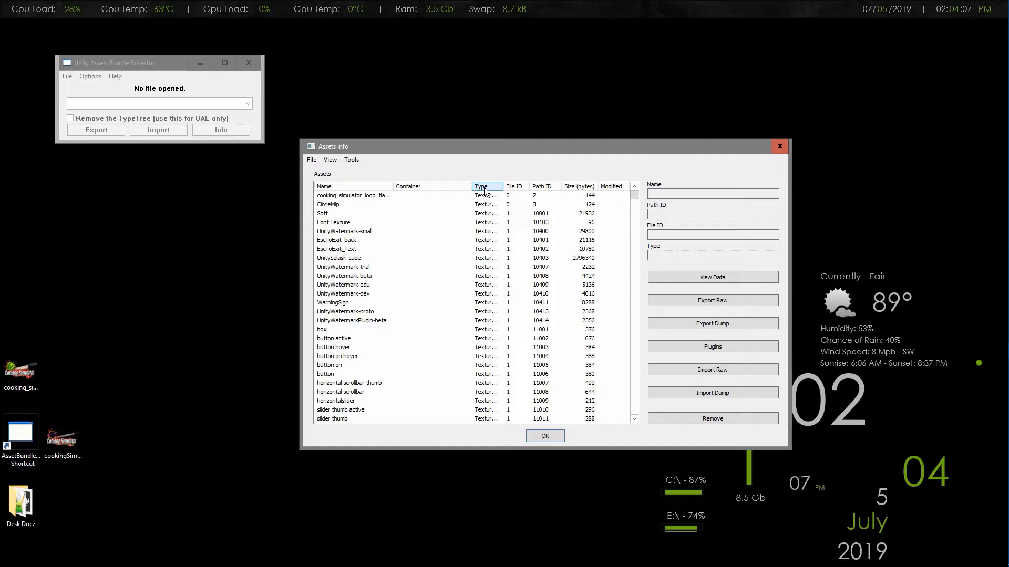
drag(690, 151, 657, 134)
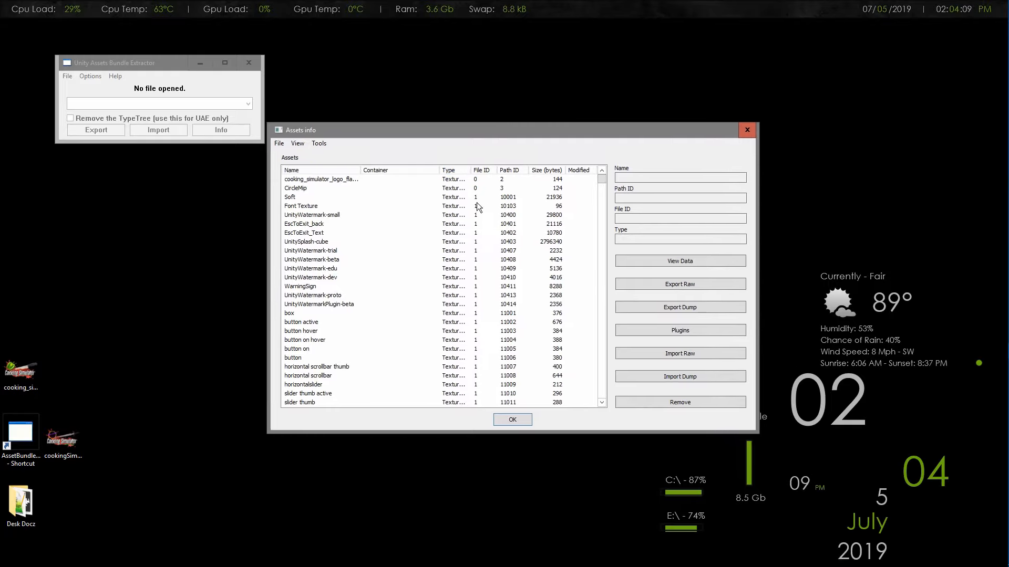
drag(471, 169, 499, 170)
scroll(457, 210, down, 5)
scroll(446, 231, up, 4)
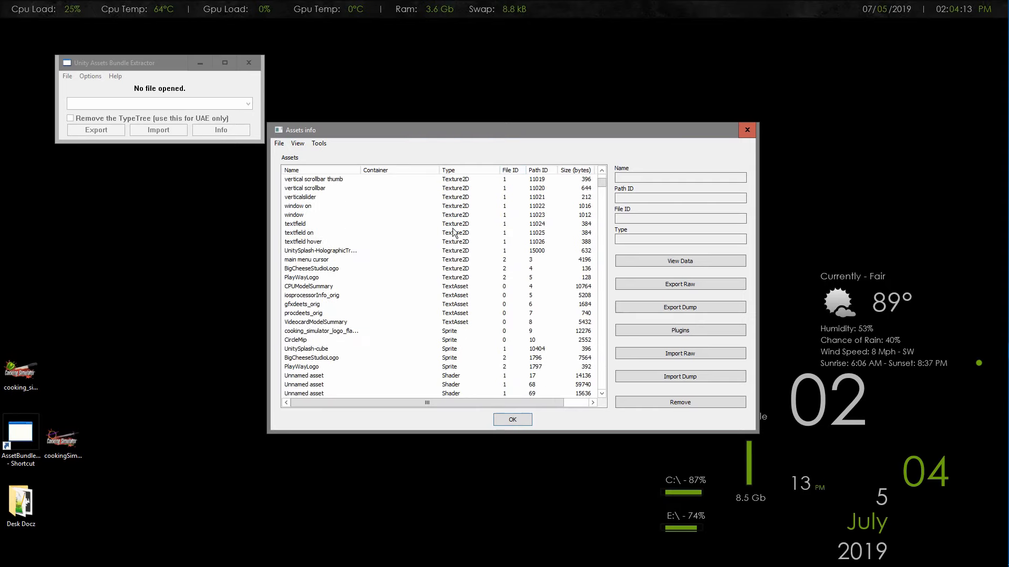
scroll(443, 231, up, 1)
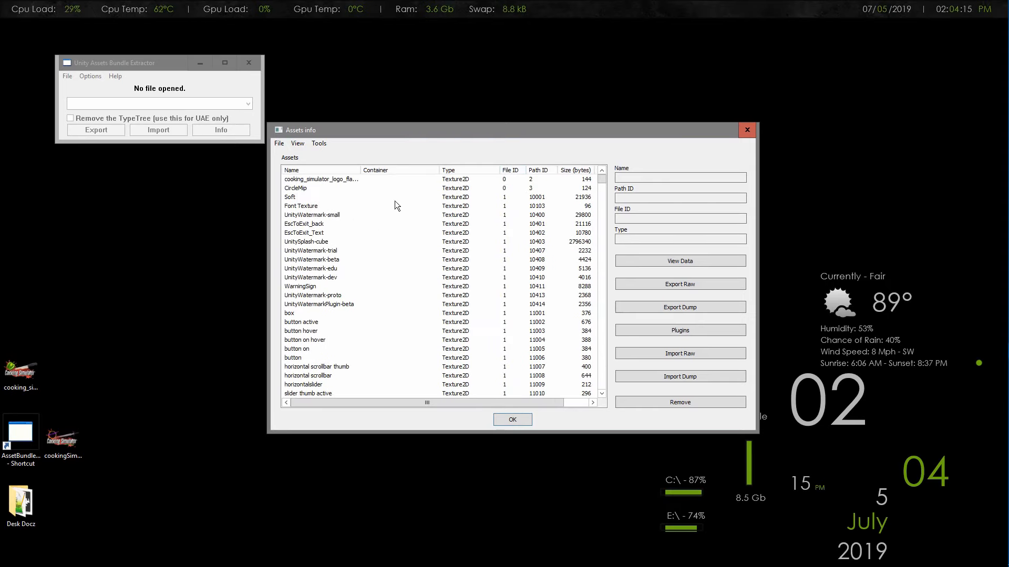
Select the cooking_simulator_logo_flat2111 Texture2D asset, fit the Name column to its content, and open the texture with the Edit plugin
click(335, 181)
double_click(361, 170)
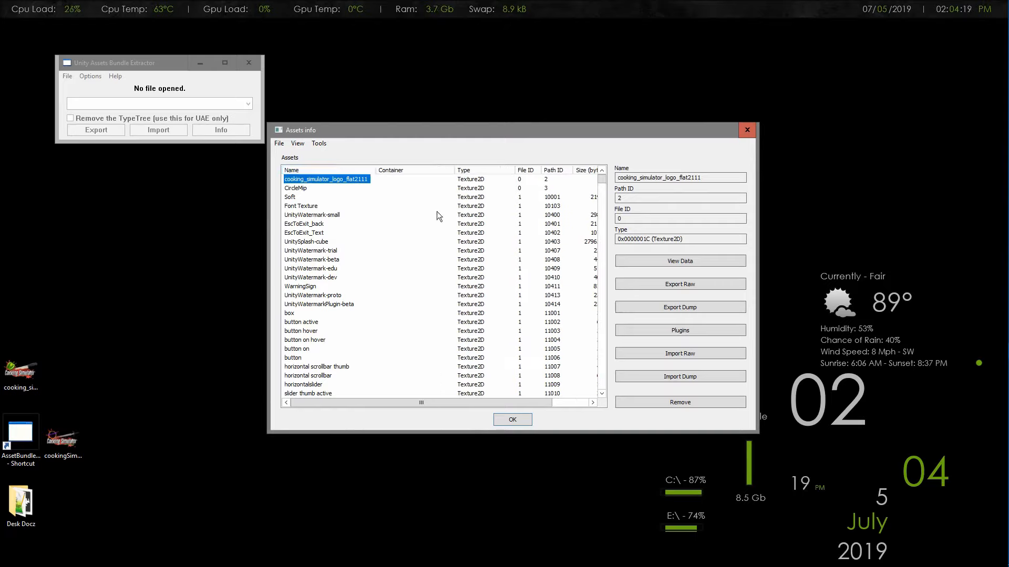
click(657, 332)
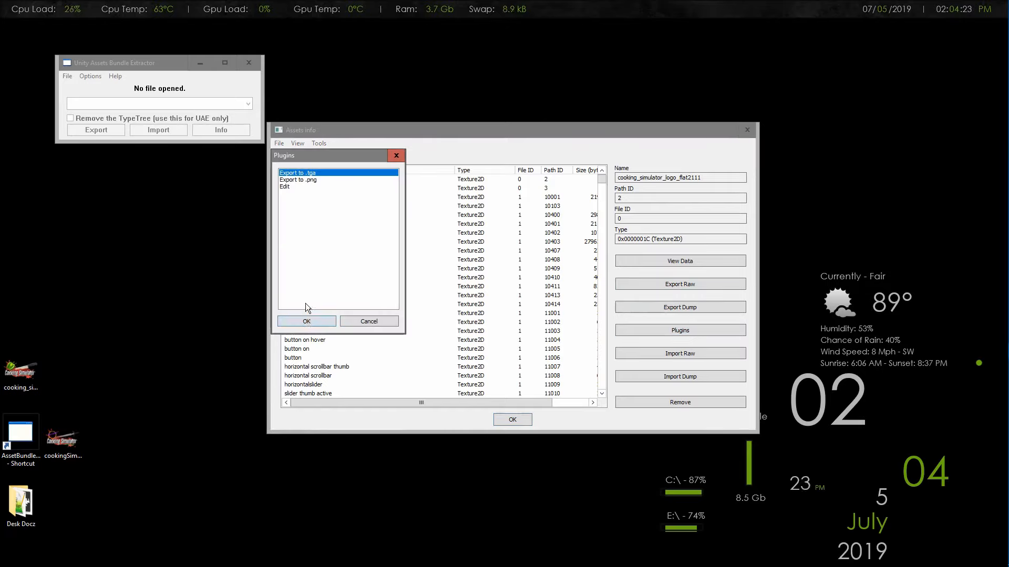
click(286, 187)
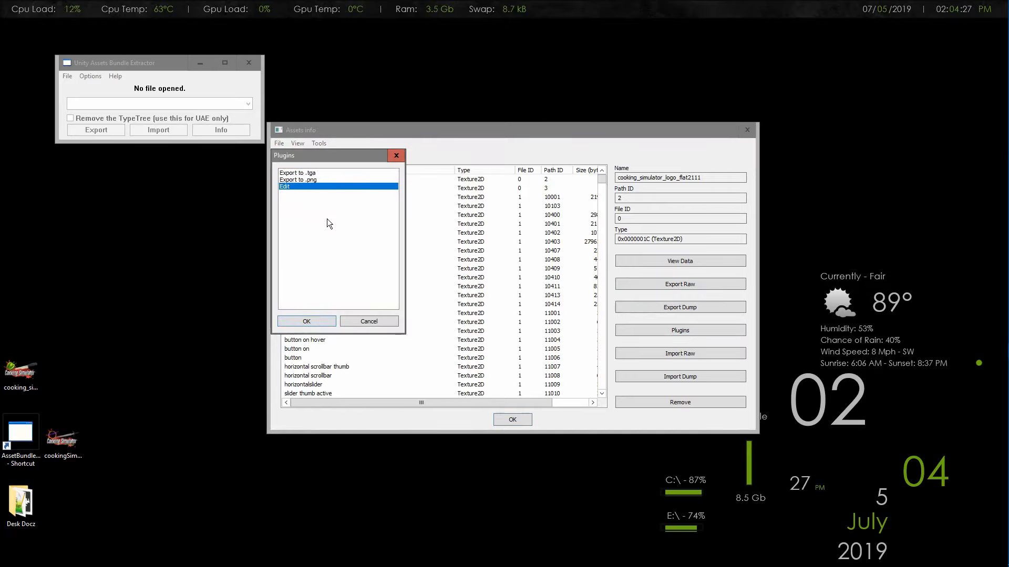
click(308, 321)
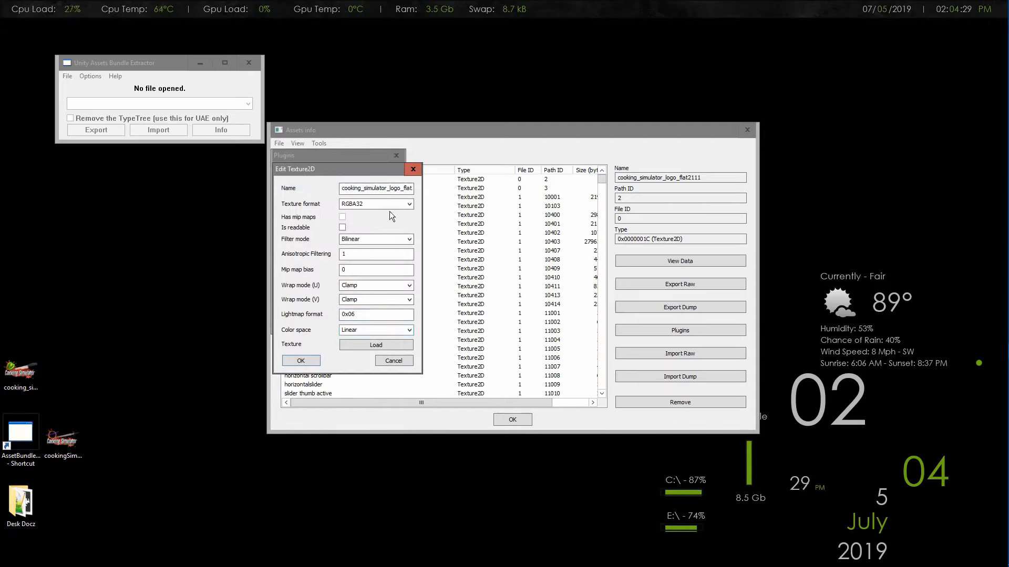
Load cookingSimLogo2 from the Desktop as the replacement texture and apply the Texture2D edit
click(357, 345)
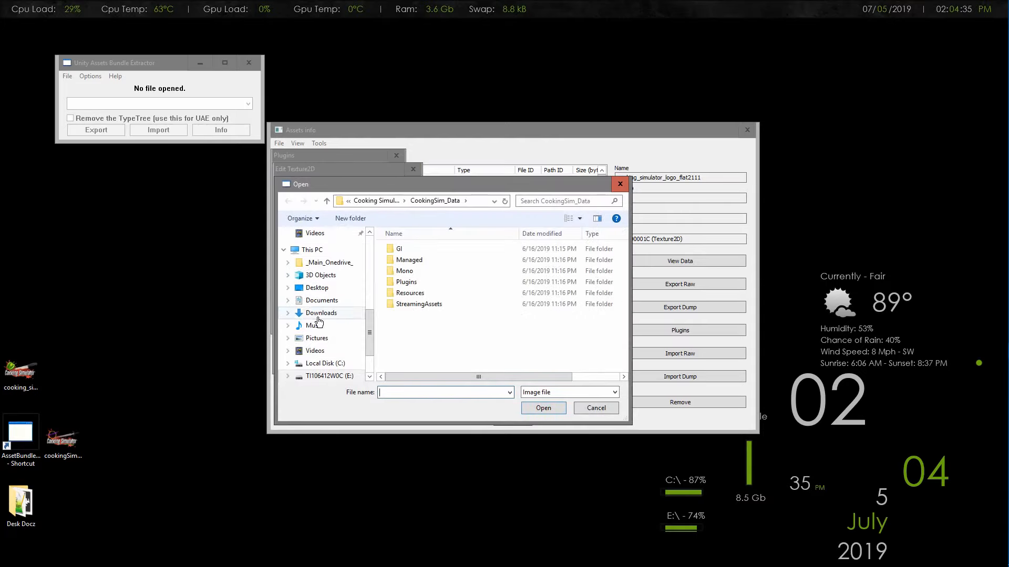
scroll(312, 318, up, 5)
scroll(320, 321, up, 4)
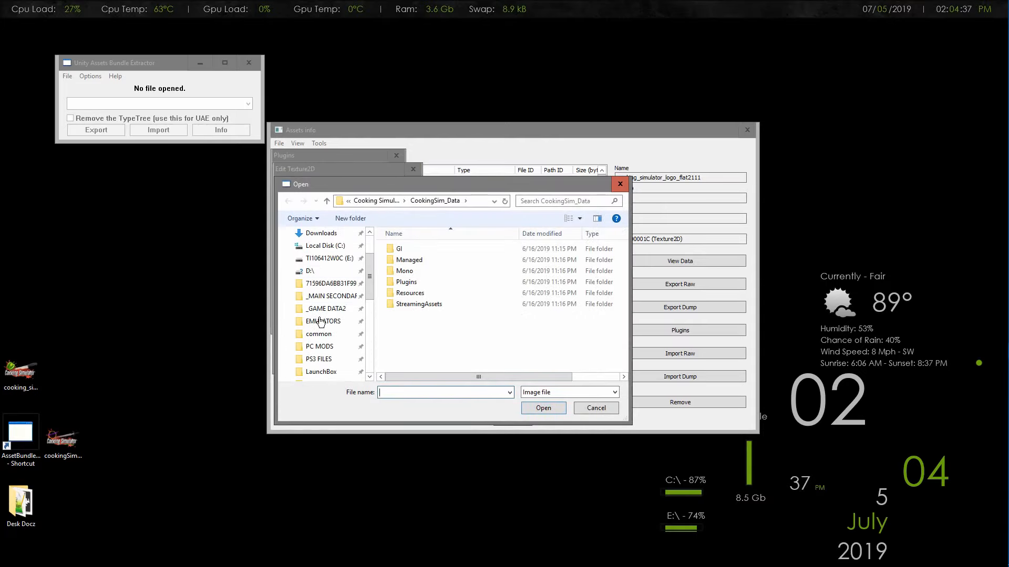
click(328, 250)
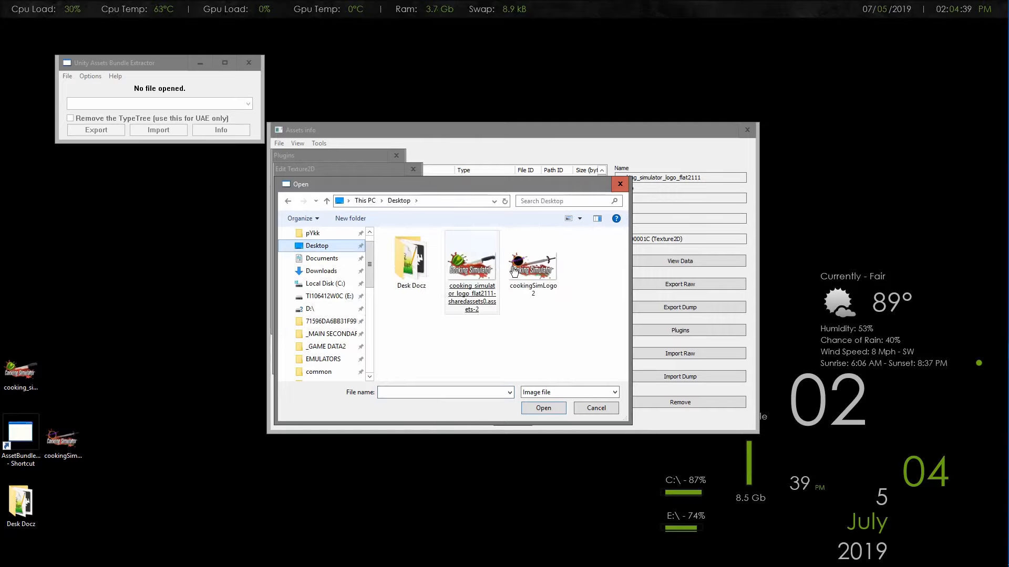
double_click(542, 292)
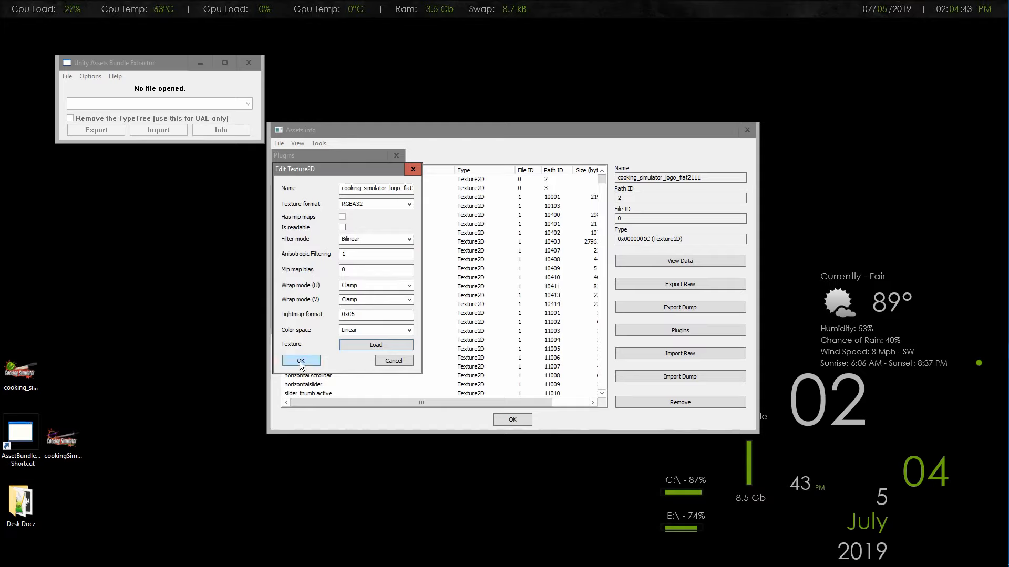
click(300, 362)
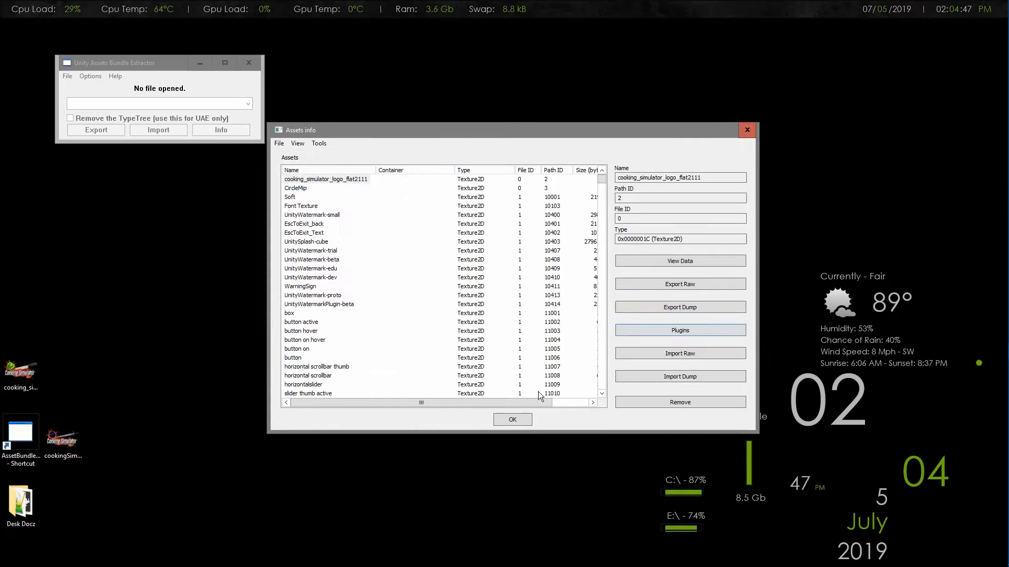
Save the asset changes to the Desktop as sharedassets0 and place the new file's icon beside the cookingSimLogo2 image
click(514, 423)
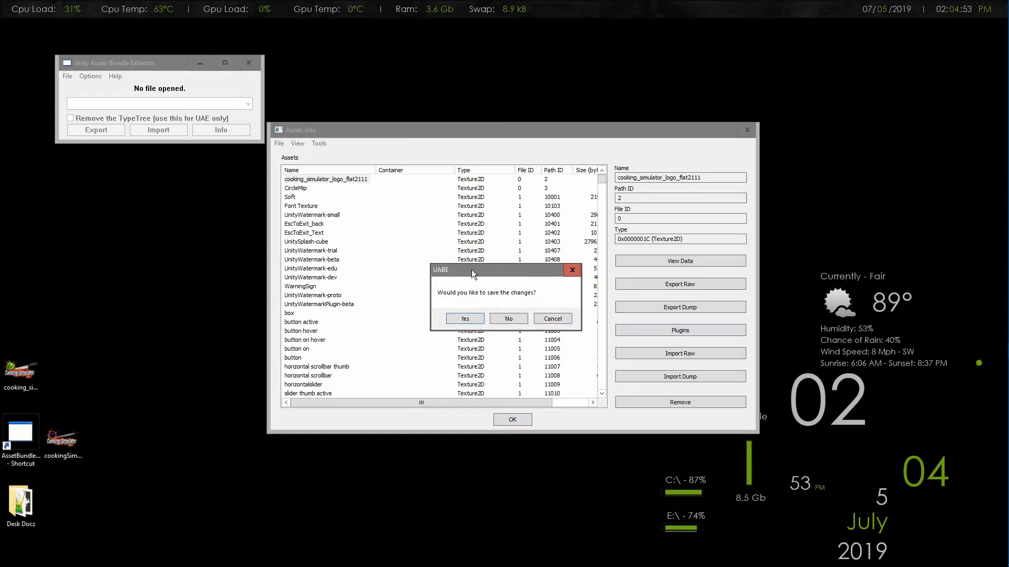
click(466, 318)
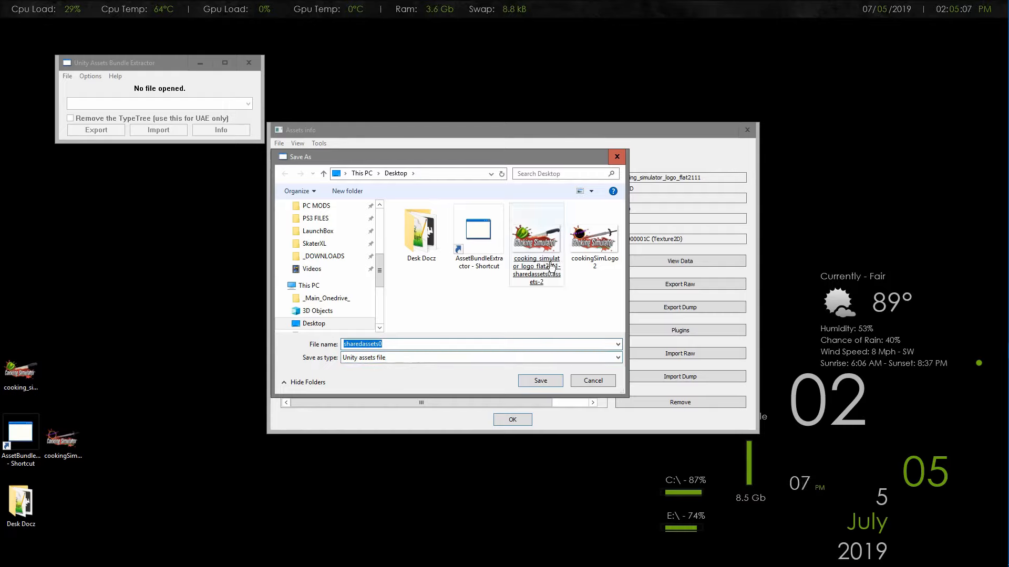
click(541, 382)
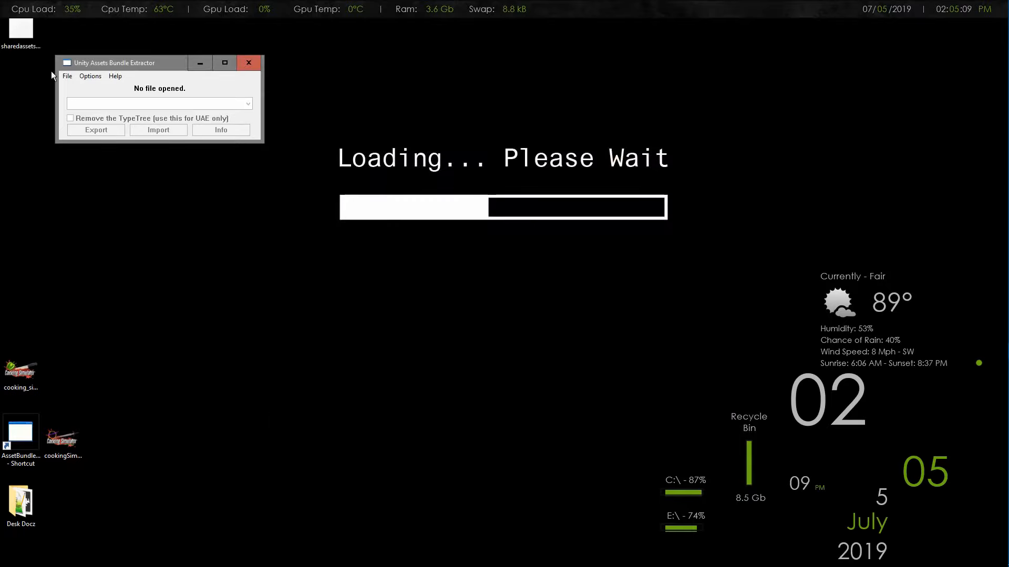
drag(21, 30, 70, 370)
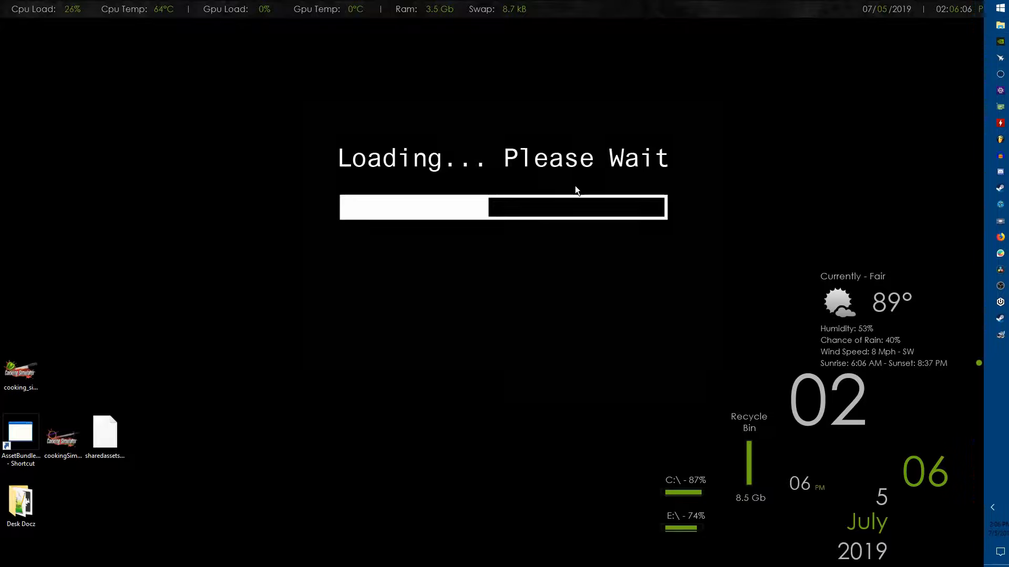
Switch to File Explorer, browse from _GAME DATA2 to the Cooking Simulator game's CookingSim_Data folder, and select the original sharedassets0.assets
key(super+e)
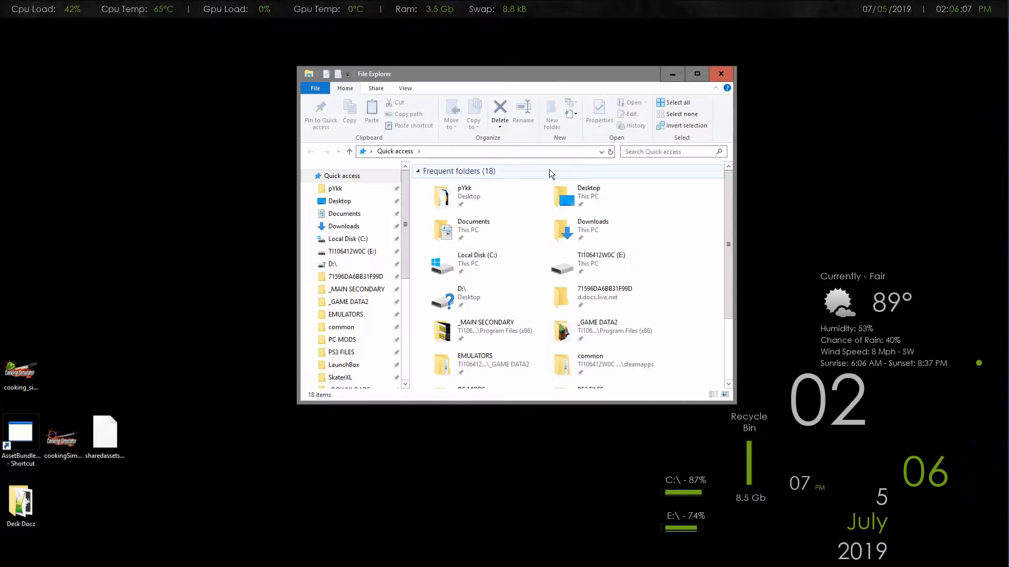
click(338, 305)
double_click(452, 253)
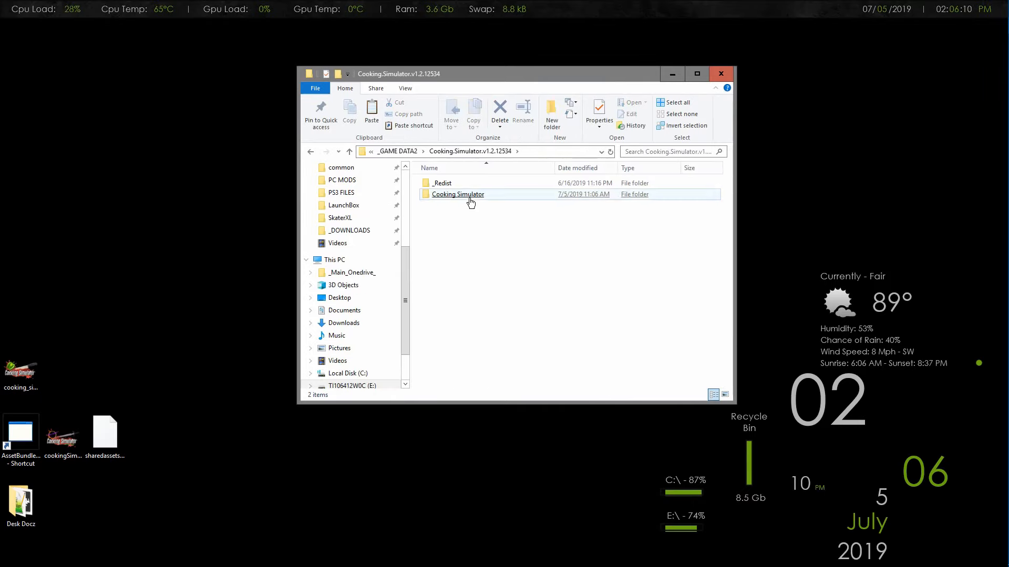
double_click(470, 197)
click(474, 185)
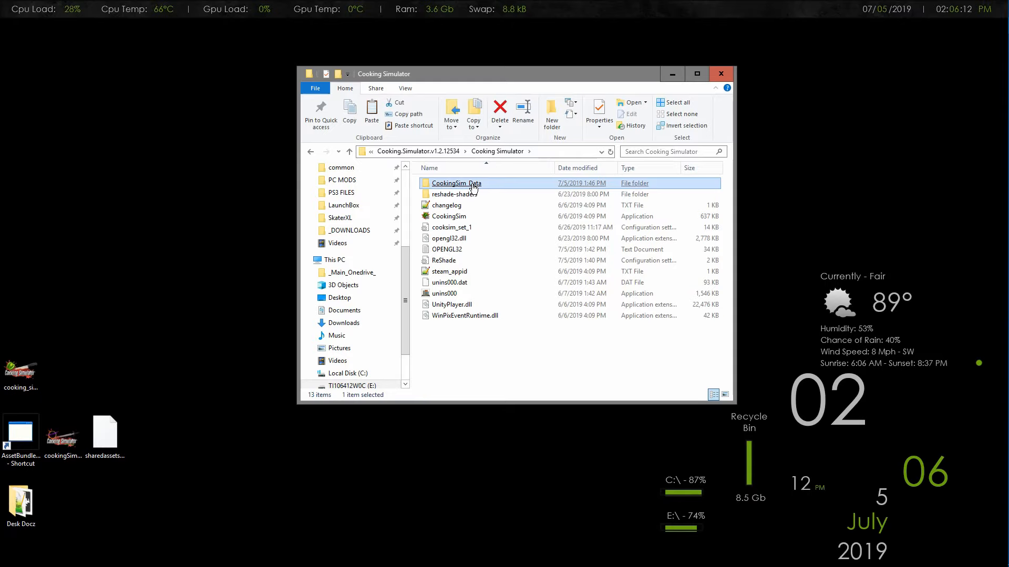
double_click(473, 185)
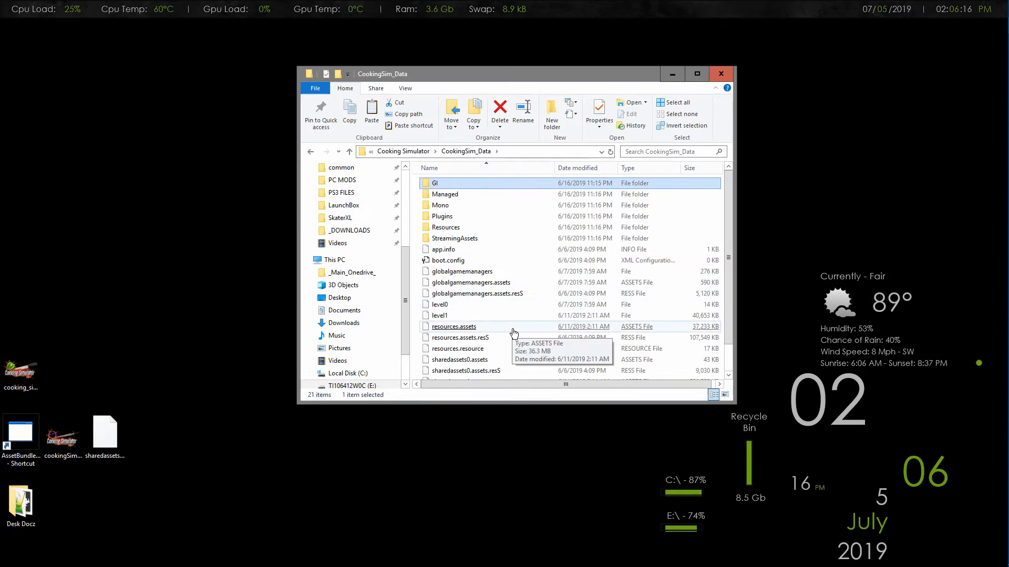
scroll(515, 331, down, 1)
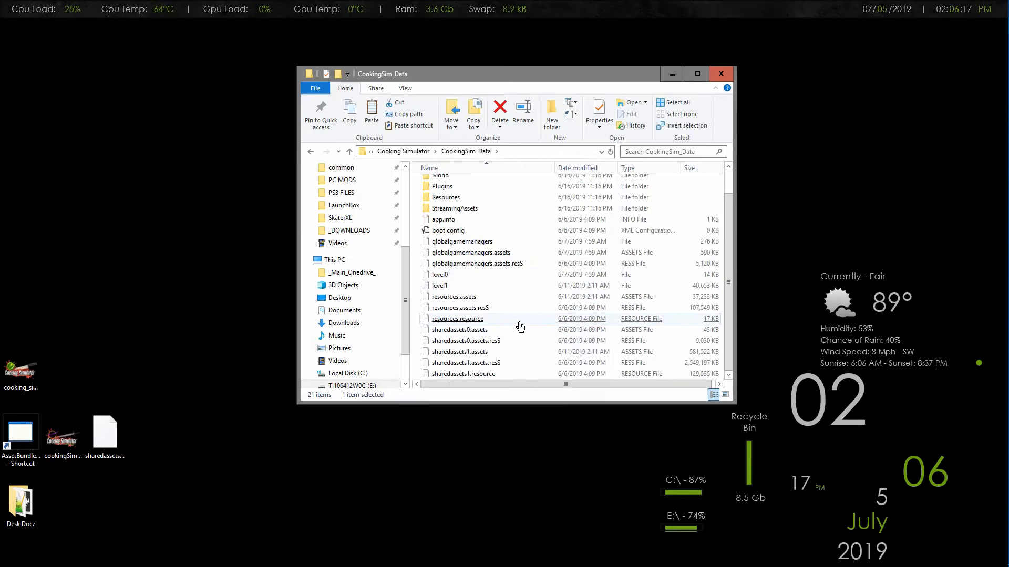
click(481, 333)
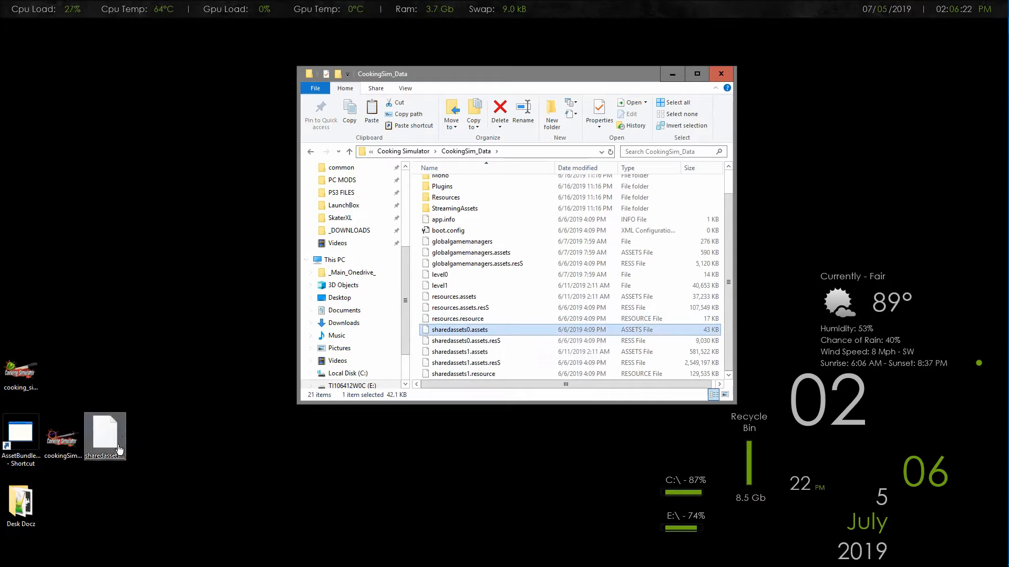
Create a folder on the Desktop named "Backups for cooking sim"
click(199, 437)
right_click(199, 436)
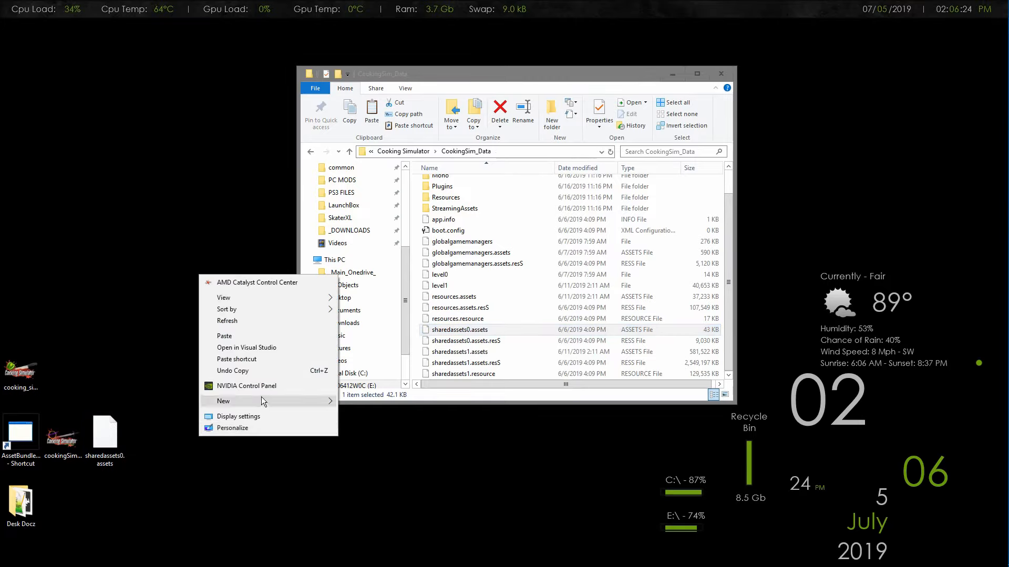
mouse_move(261, 397)
click(365, 402)
text(Backups for cooking sim)
key(Return)
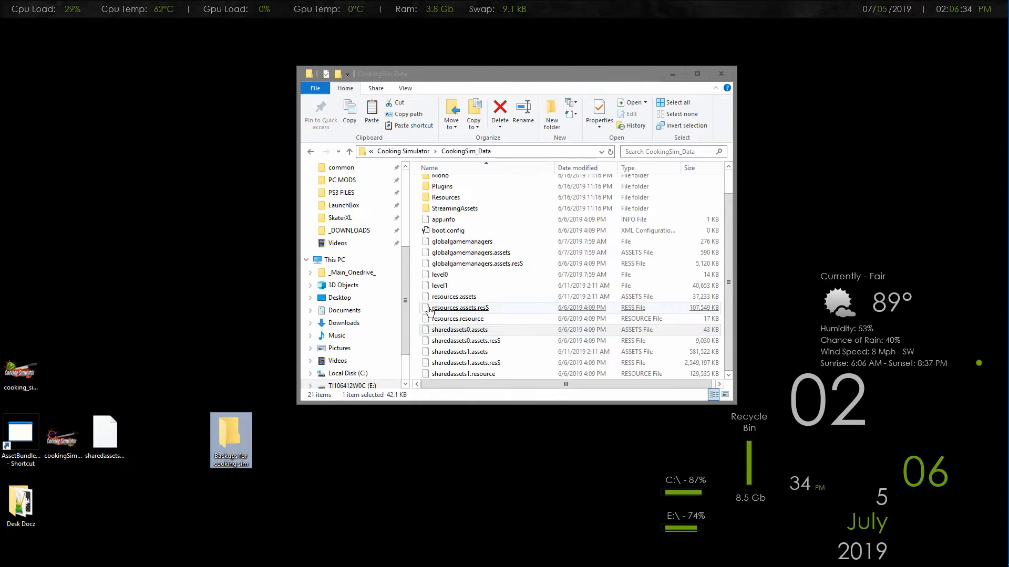
Copy the original sharedassets0.assets into the "Backups for cooking sim" folder, close that folder, and place its icon beside Desk Docz
click(442, 332)
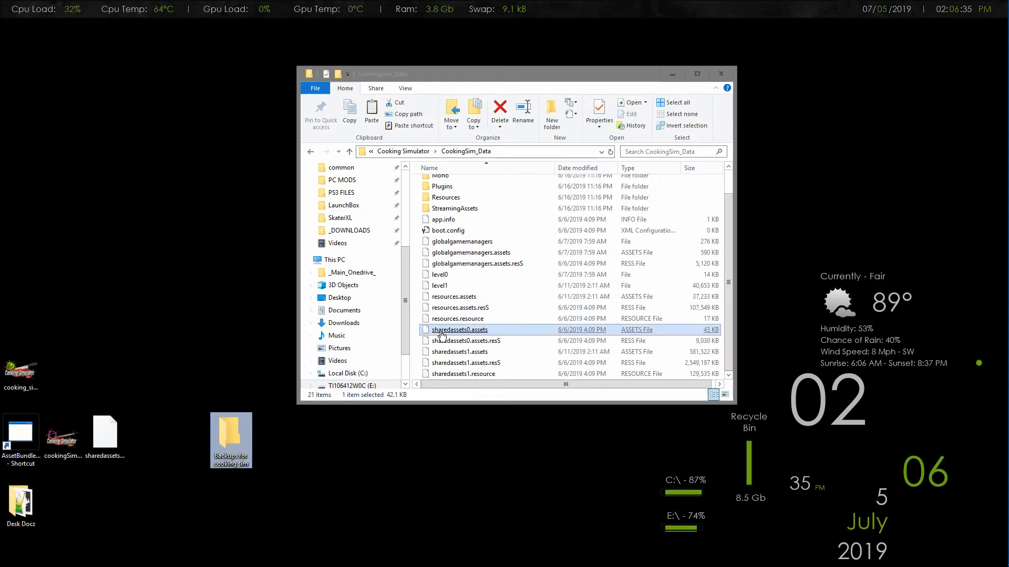
right_click(441, 334)
double_click(229, 433)
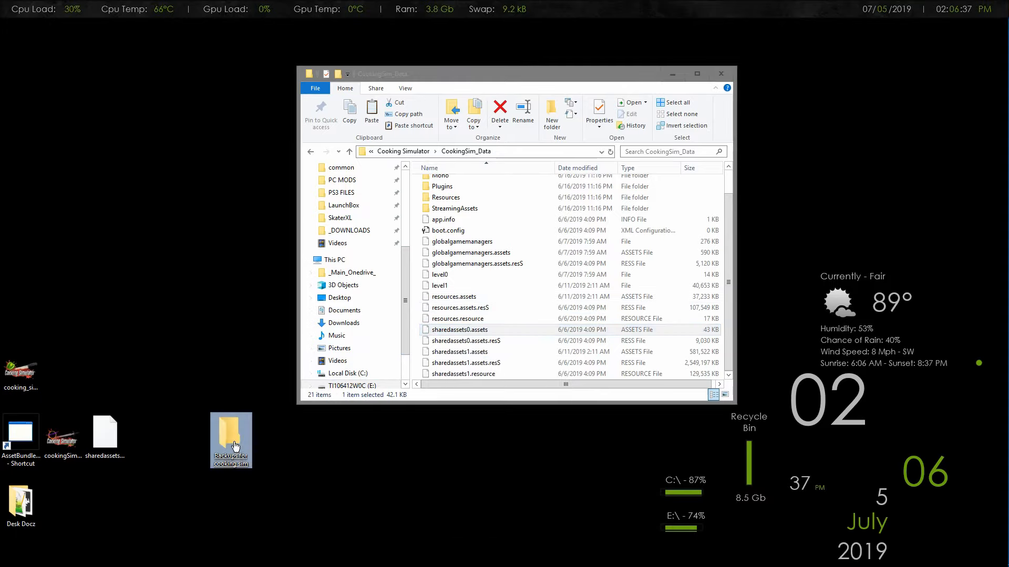
right_click(496, 269)
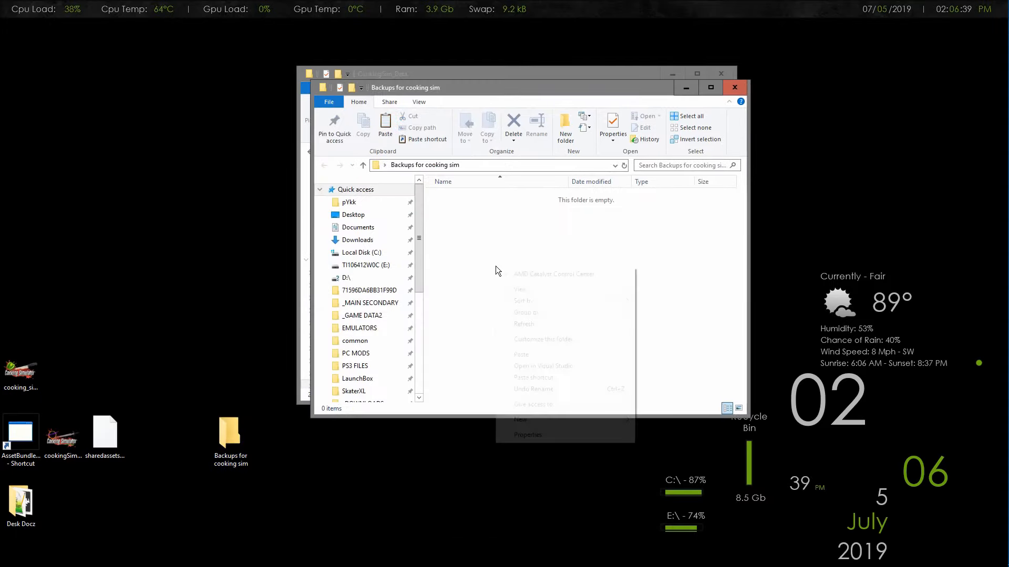
click(546, 355)
click(741, 91)
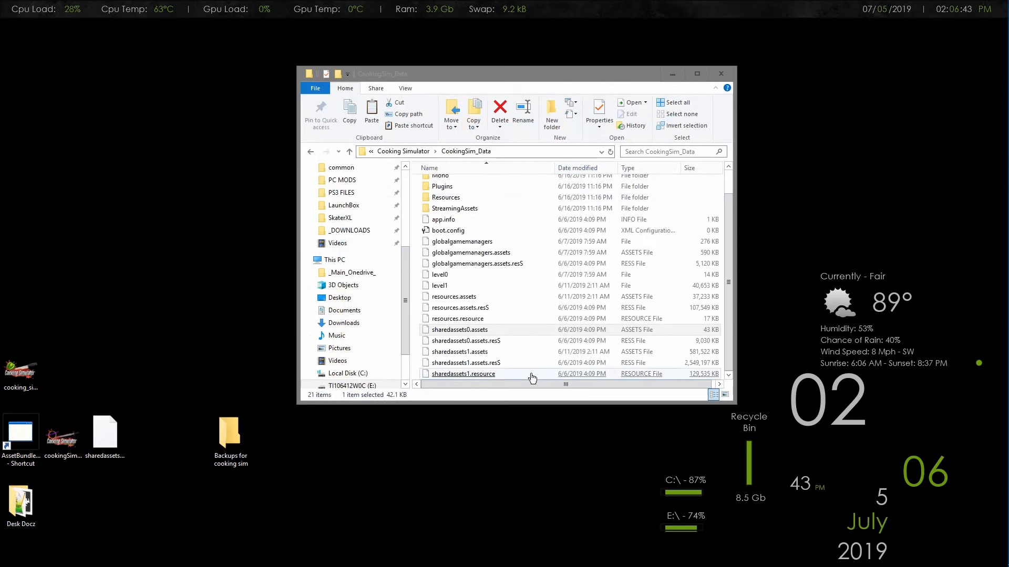
drag(226, 444, 79, 507)
click(153, 478)
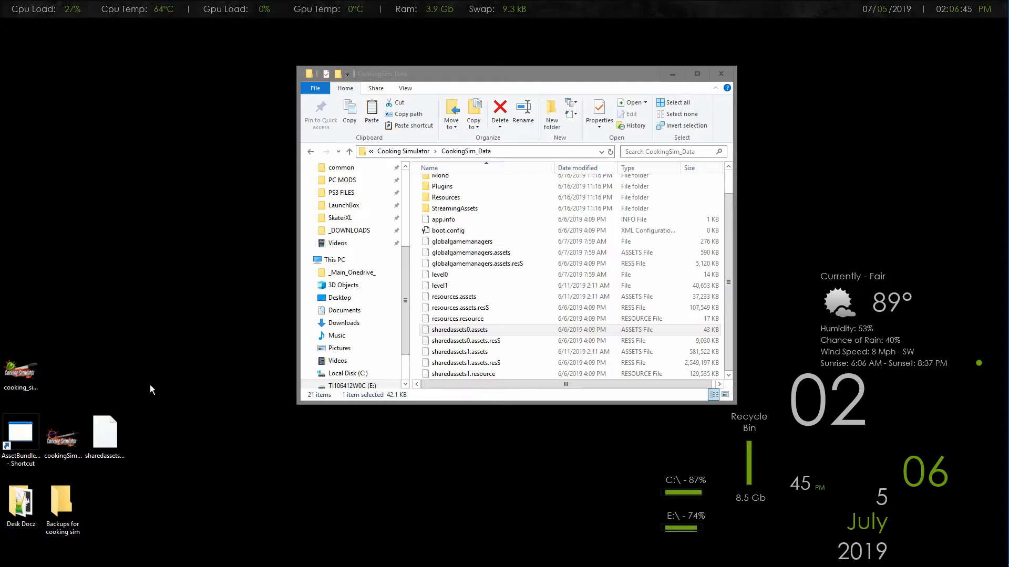
Copy the modified sharedassets0.assets from the Desktop into CookingSim_Data, replacing the existing file, and select the replaced file
drag(115, 431, 414, 330)
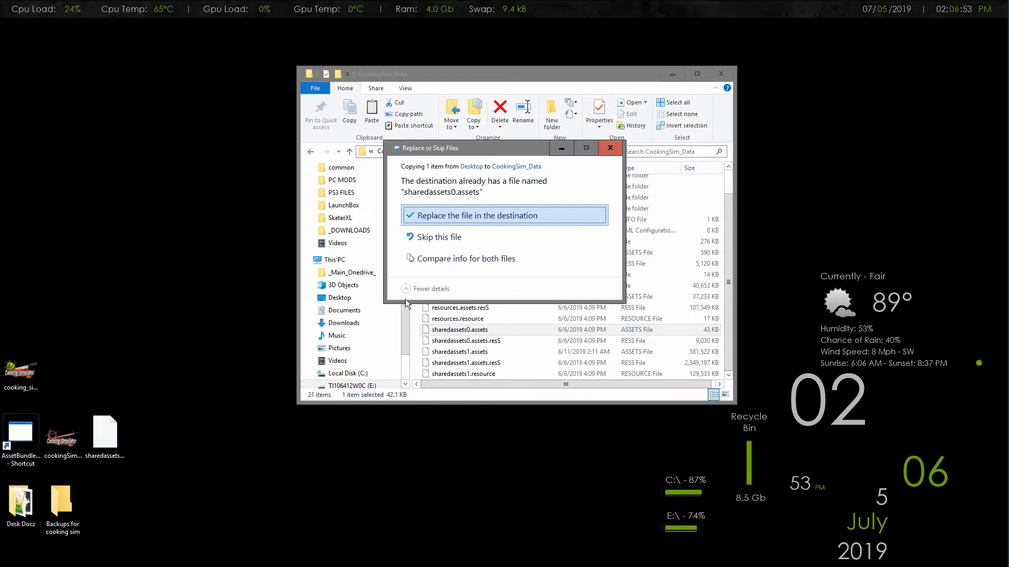
click(461, 216)
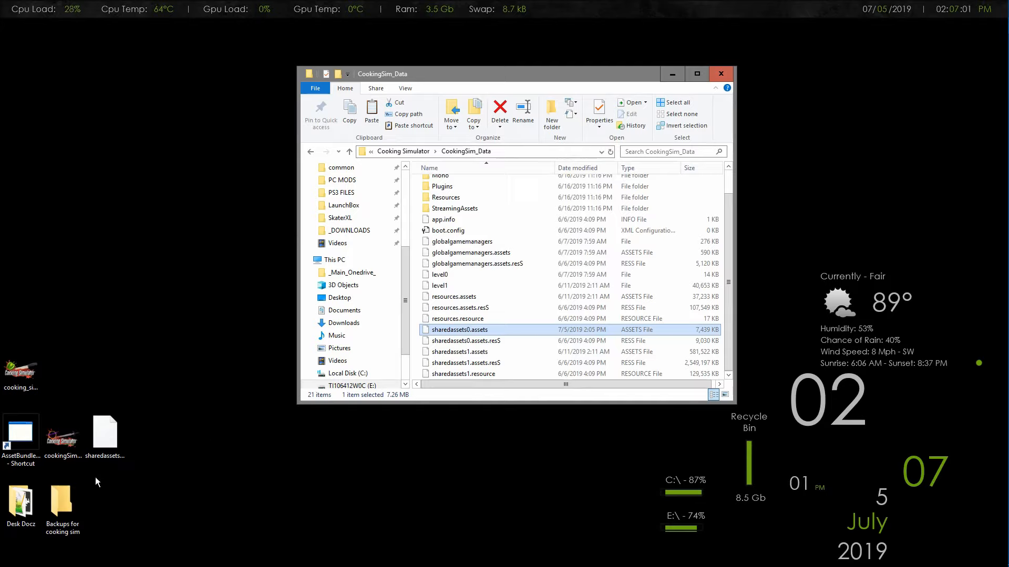
click(522, 286)
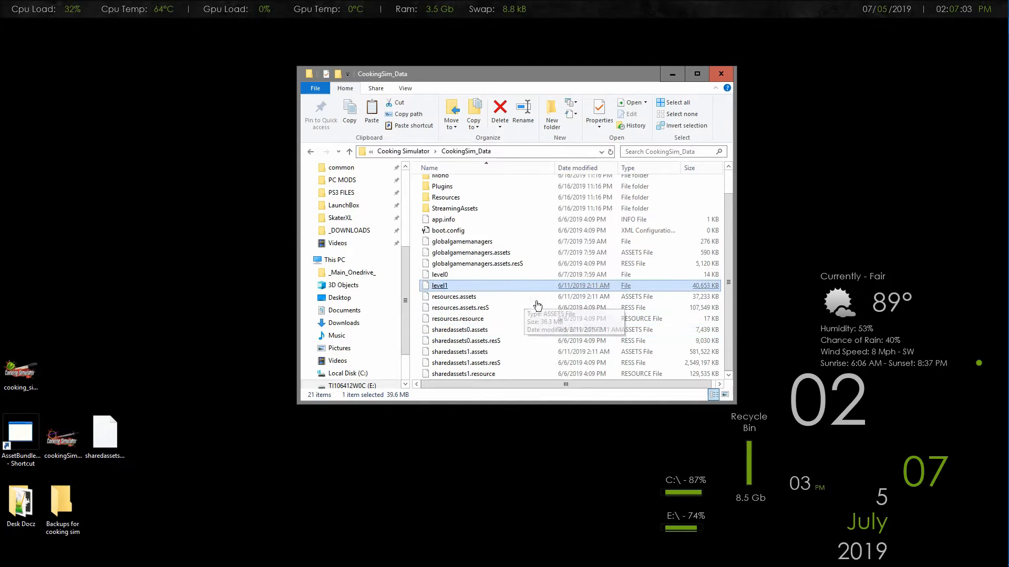
click(531, 332)
scroll(531, 335, up, 1)
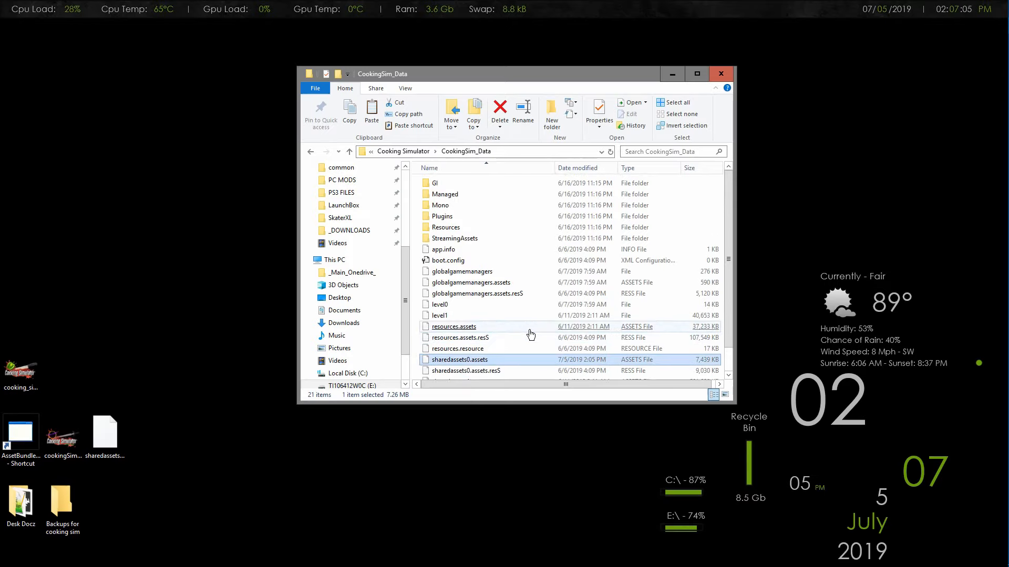
Return to the Cooking Simulator folder and launch the CookingSim application
click(410, 151)
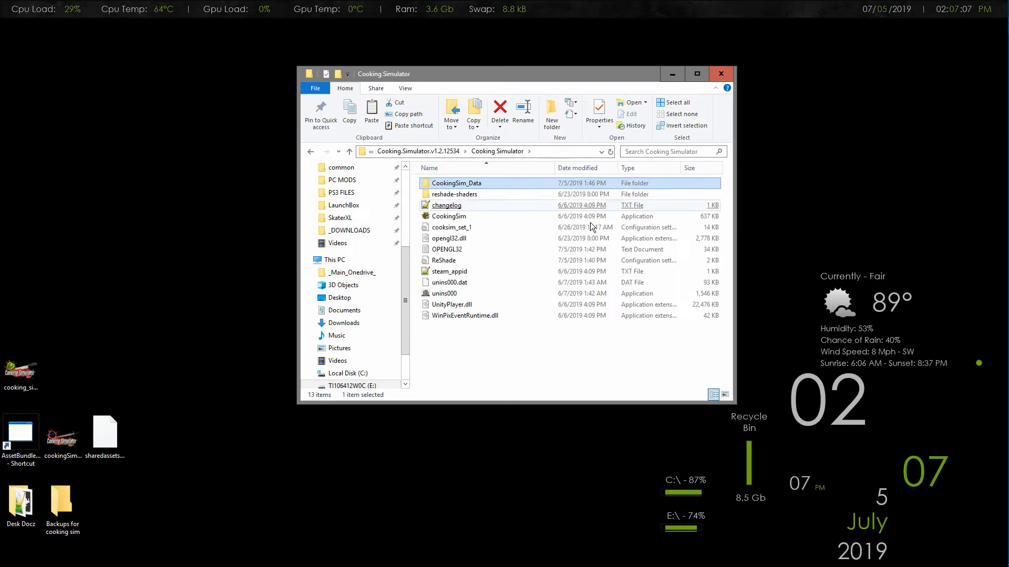
click(453, 217)
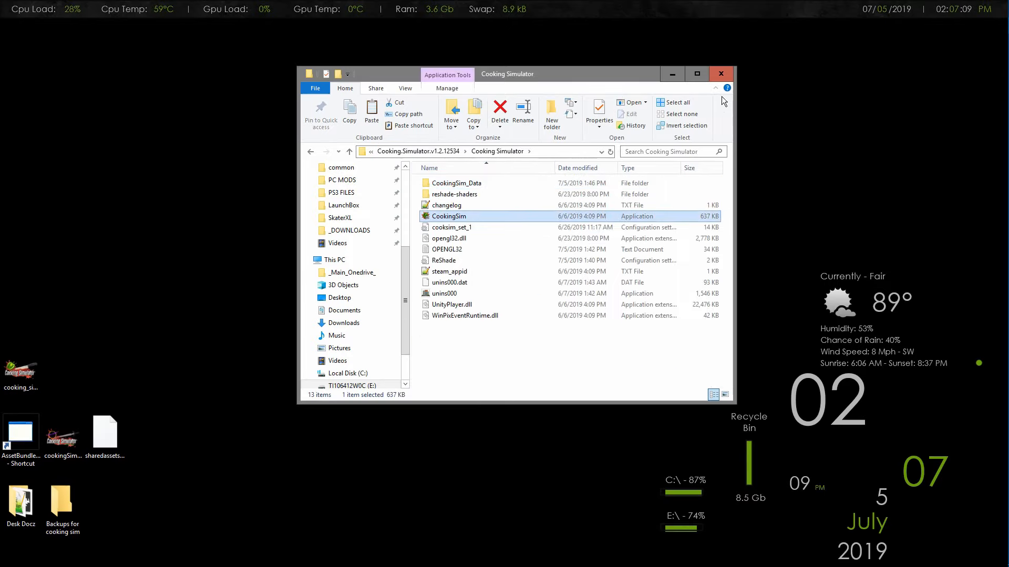
key(Return)
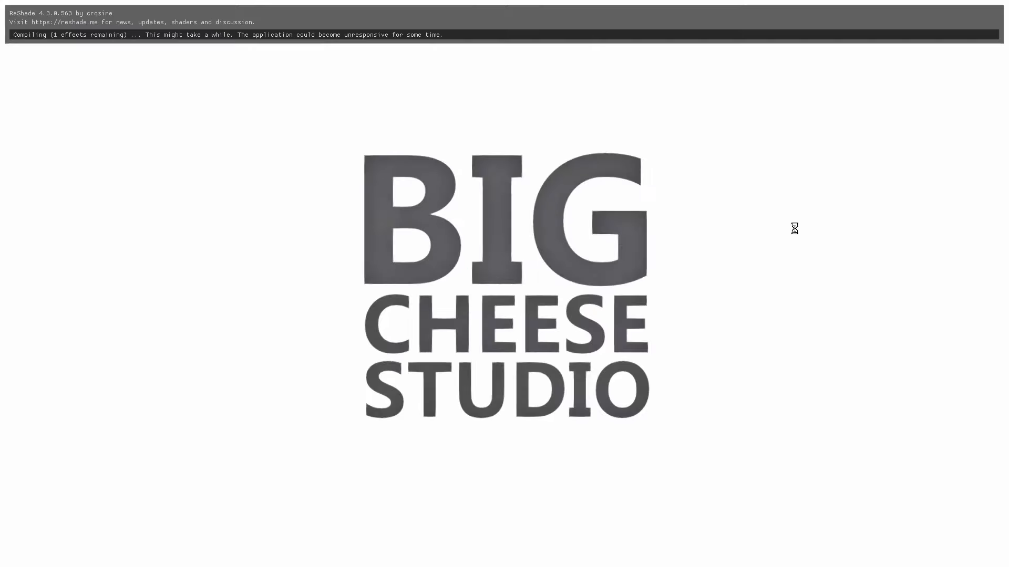